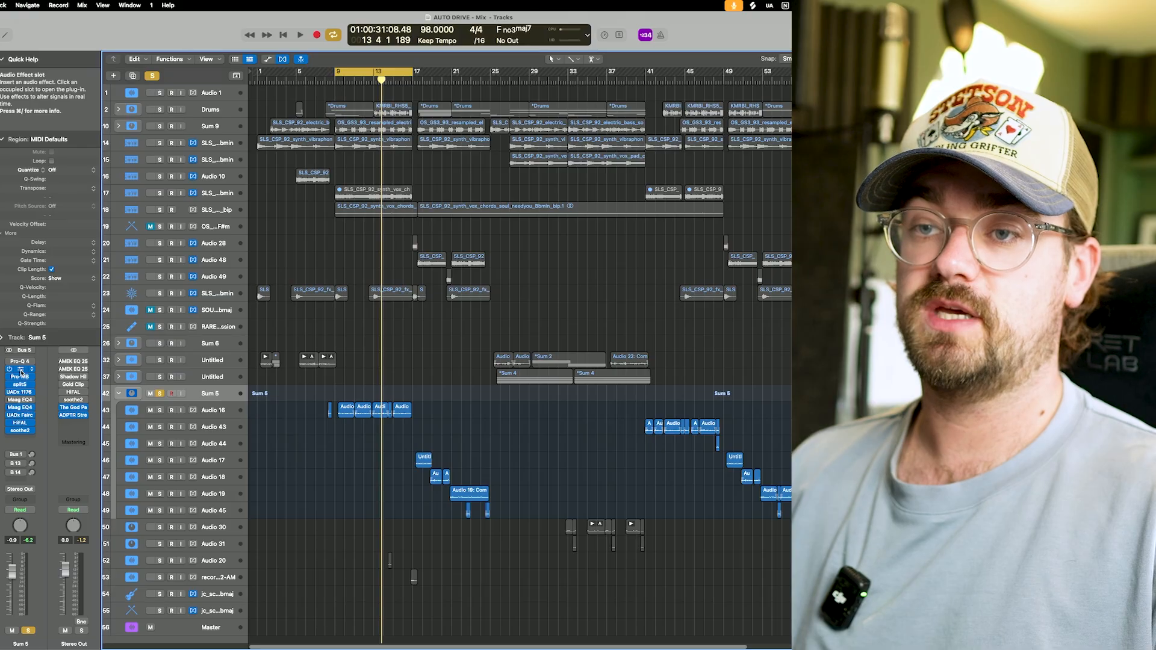
# Open the second Pro-Q 4 on the Sum 5 bus and play the vocals to examine their spectrum
pyautogui.click(20, 371)
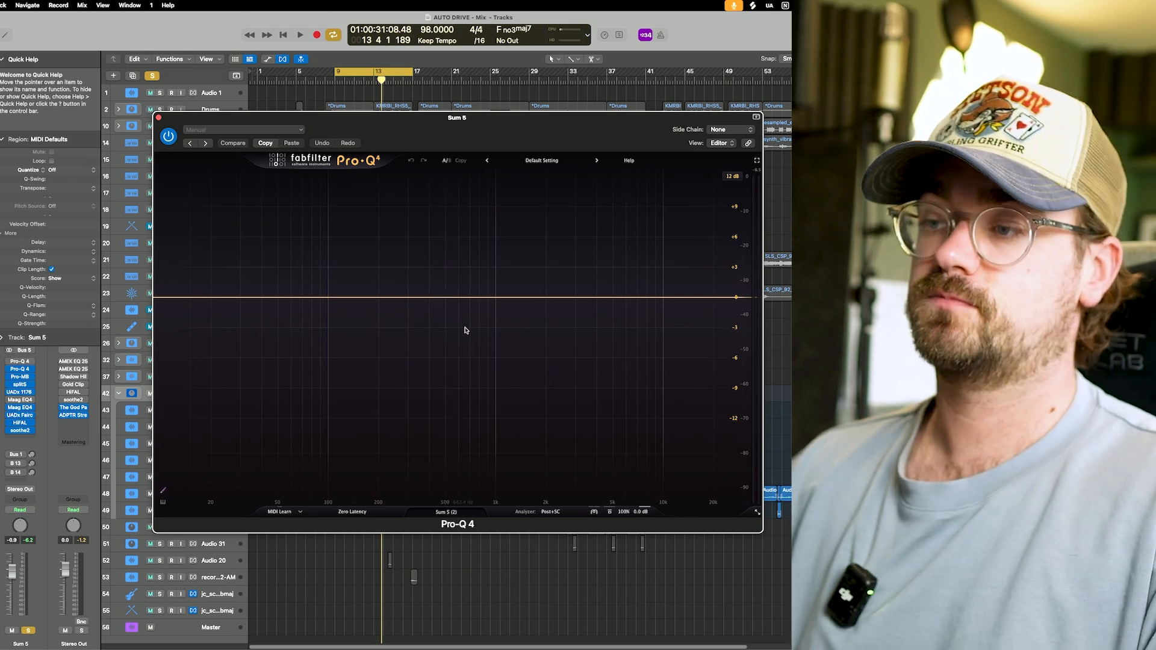
pyautogui.press('space')
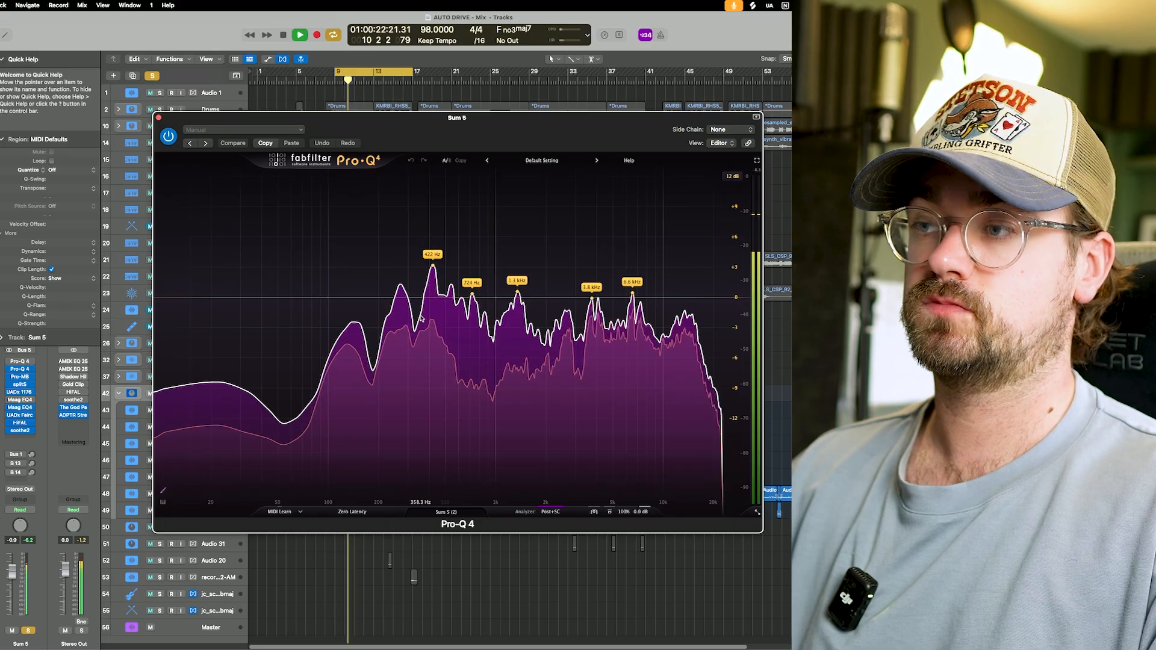
pyautogui.press('space')
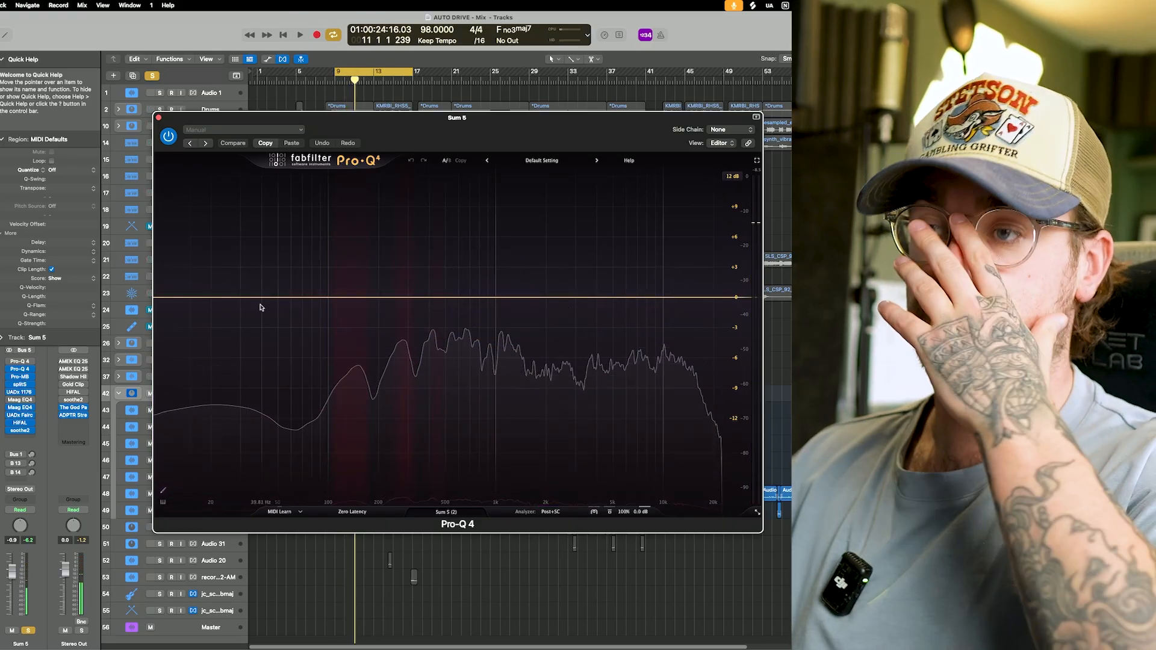
# Add a low cut at just under 100 Hz with a 48 dB/oct slope and audition it
pyautogui.click(175, 298)
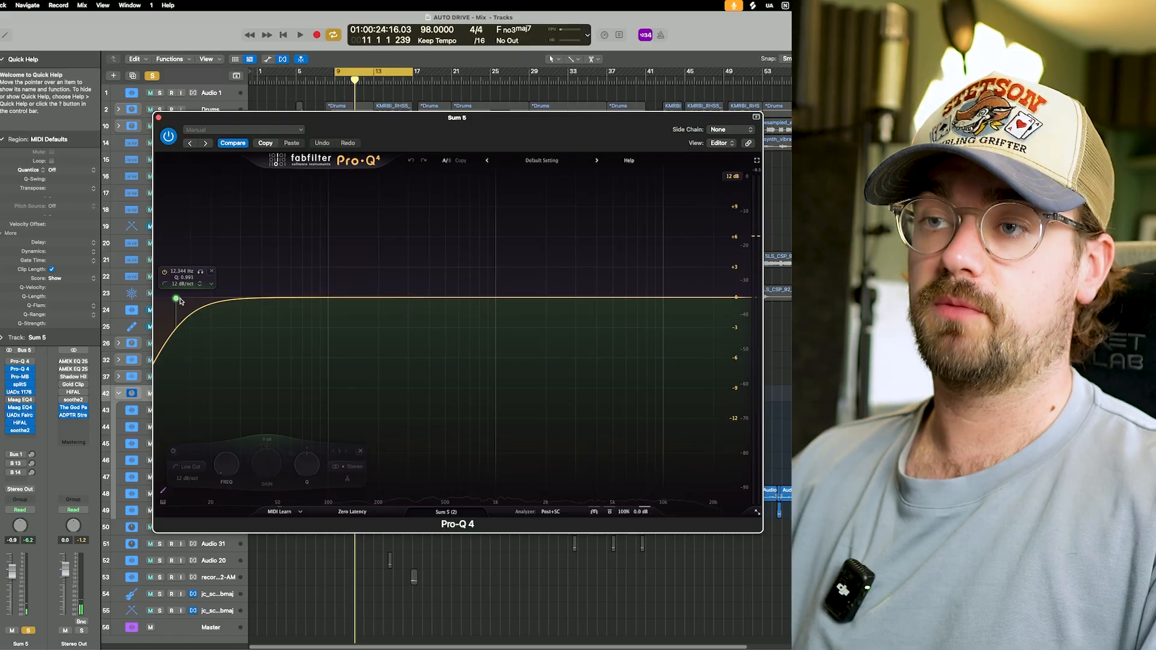
pyautogui.moveTo(179, 301); pyautogui.dragTo(191, 301)
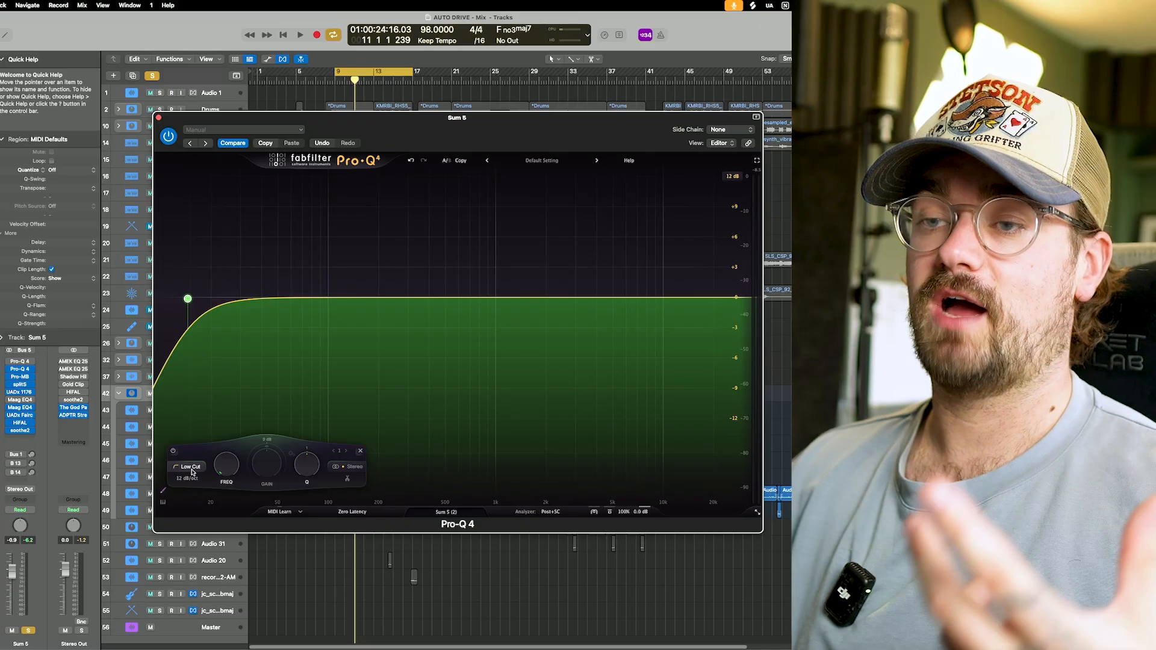
pyautogui.moveTo(187, 299); pyautogui.dragTo(198, 299)
pyautogui.click(186, 478)
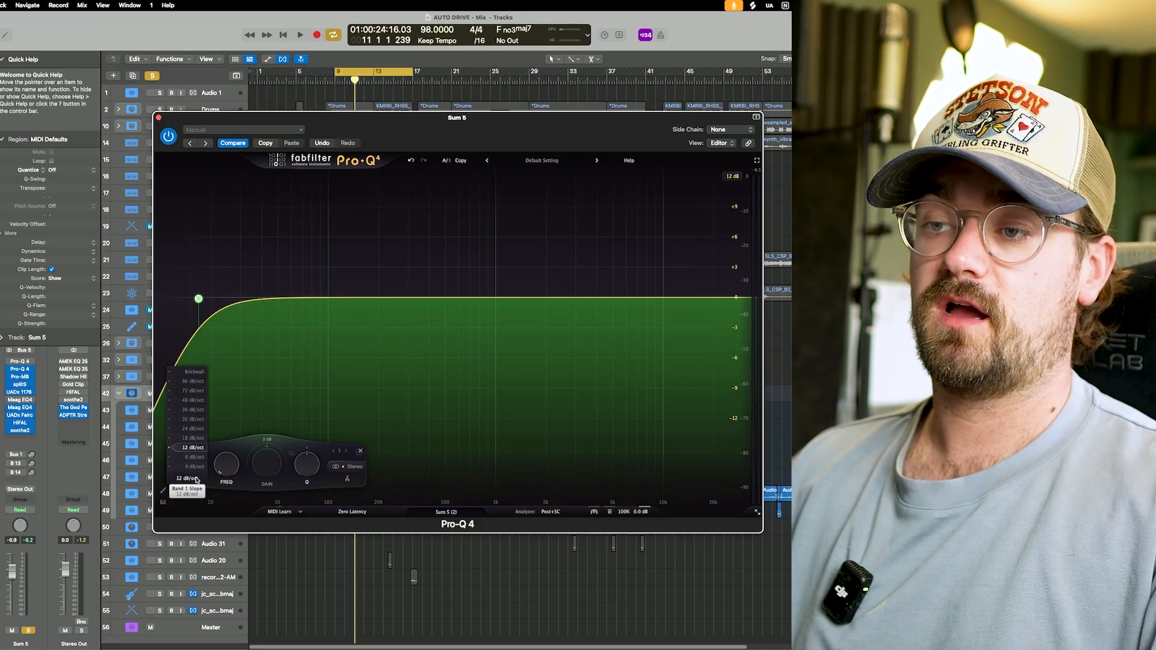
pyautogui.click(191, 401)
pyautogui.moveTo(199, 300); pyautogui.dragTo(326, 305)
pyautogui.press('space')
pyautogui.press('space')
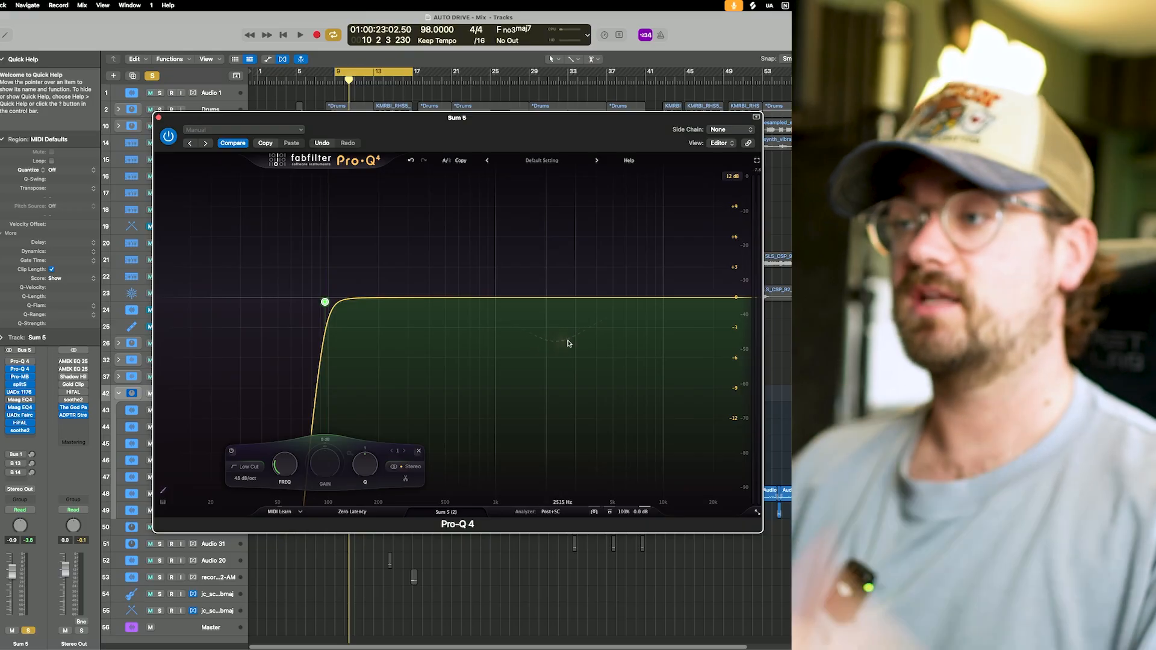
# Add narrow bell cuts at the high resonances: about 6891 Hz at -2.87 dB and 11183 Hz at -2.23 dB
pyautogui.press('space')
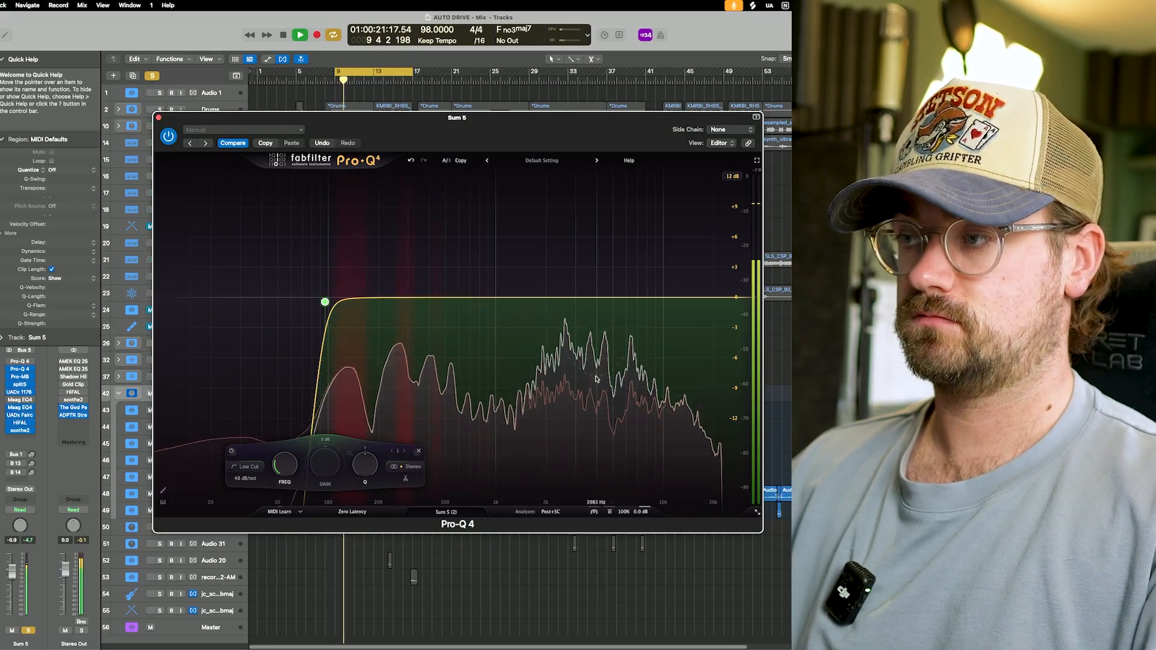
pyautogui.moveTo(595, 379)
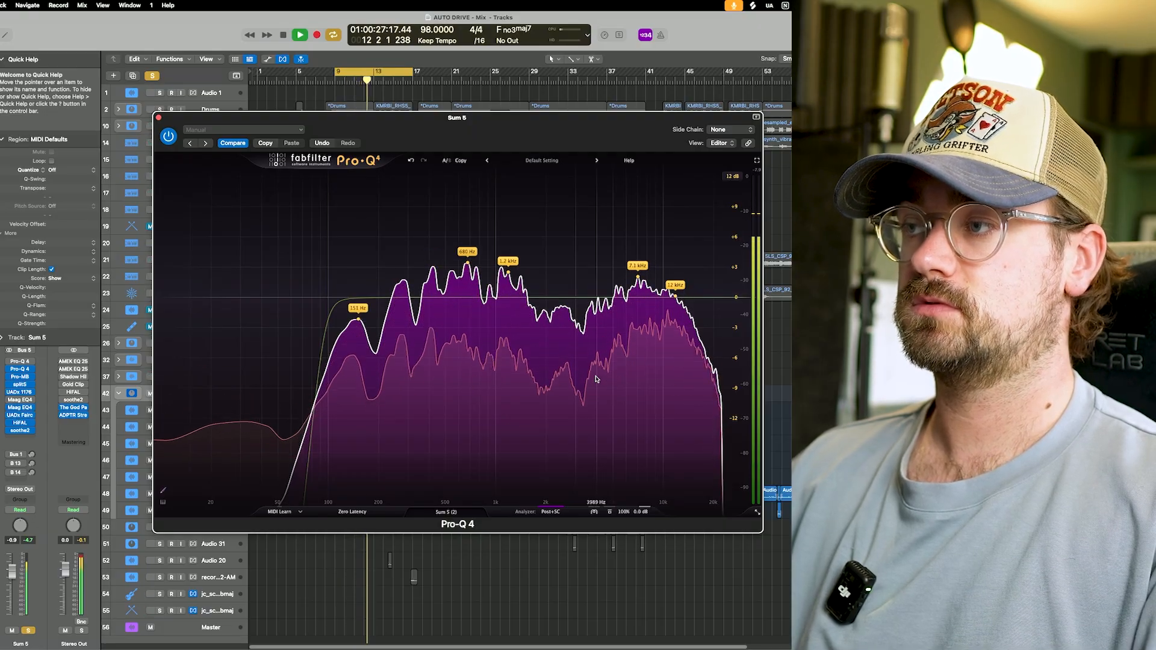
pyautogui.press('space')
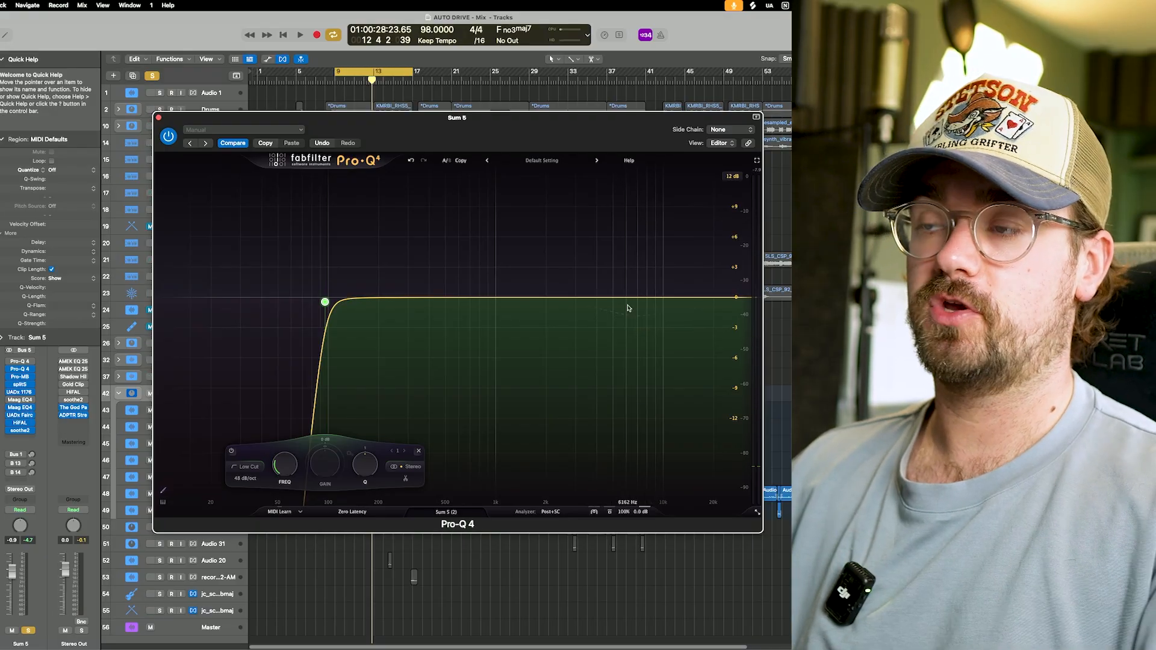
pyautogui.press('space')
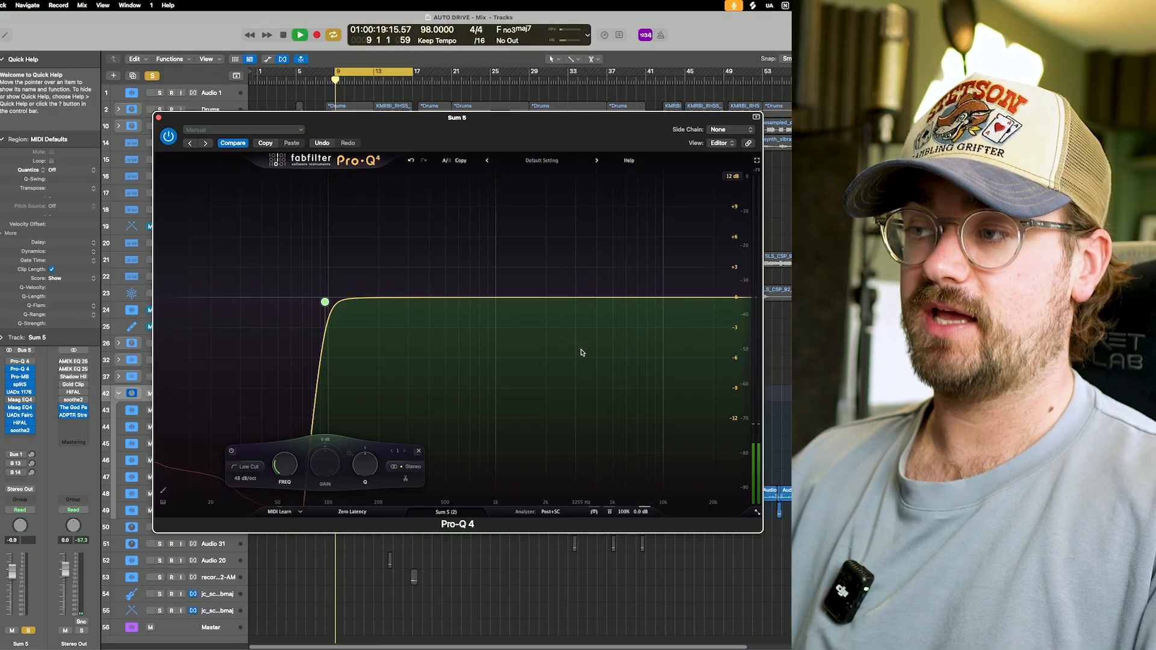
pyautogui.click(561, 406)
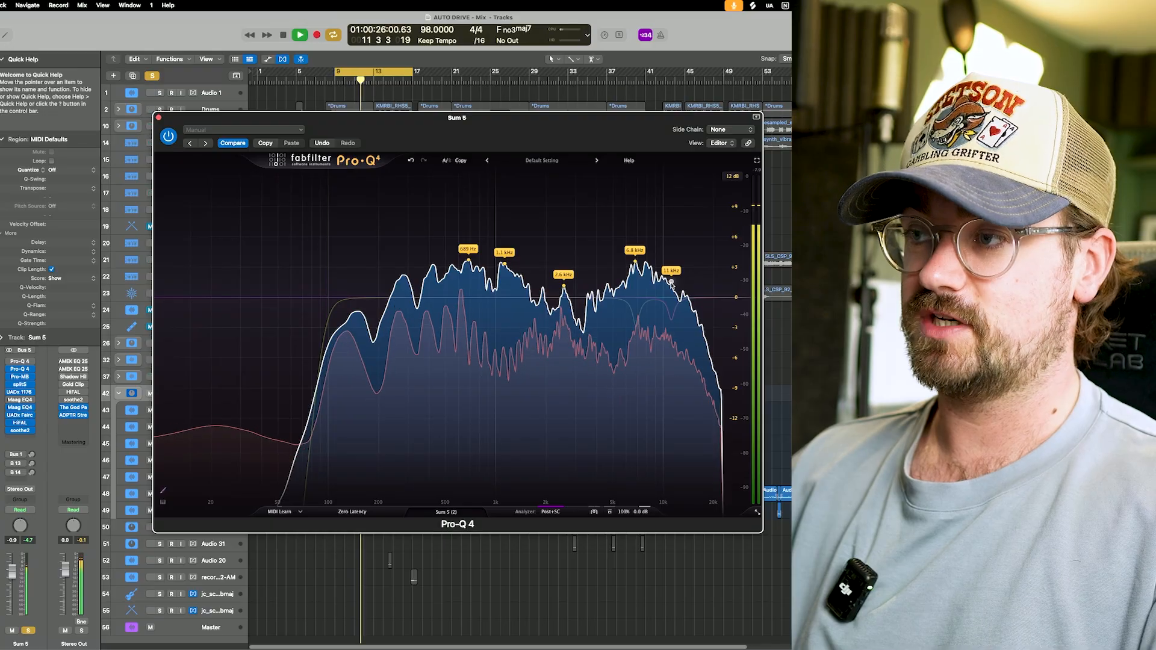
pyautogui.press('space')
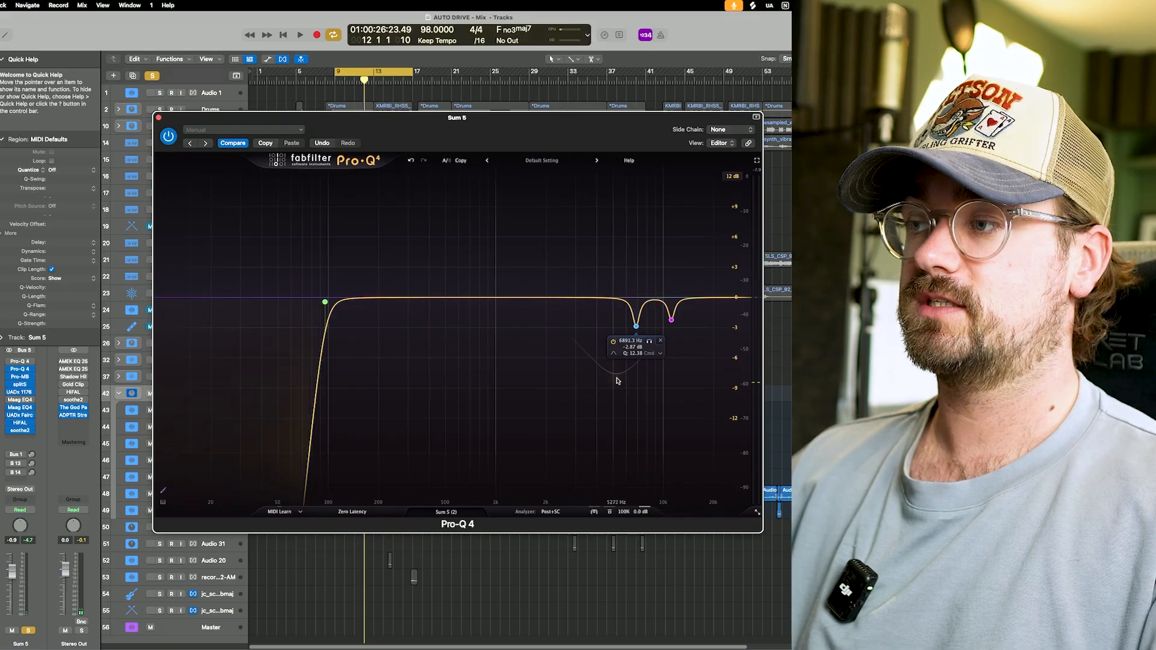
# Solo the 6.9 kHz and 11 kHz bands one after the other during playback to hear what each cut removes
pyautogui.moveTo(595, 368); pyautogui.dragTo(689, 278)
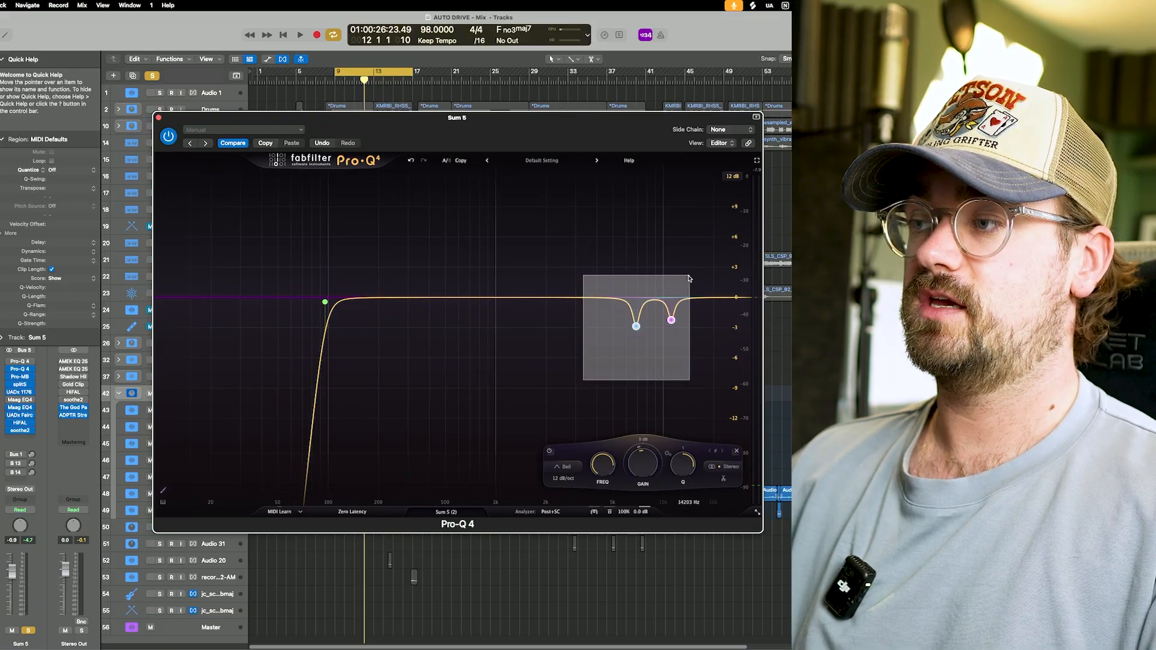
pyautogui.click(648, 342)
pyautogui.press('space')
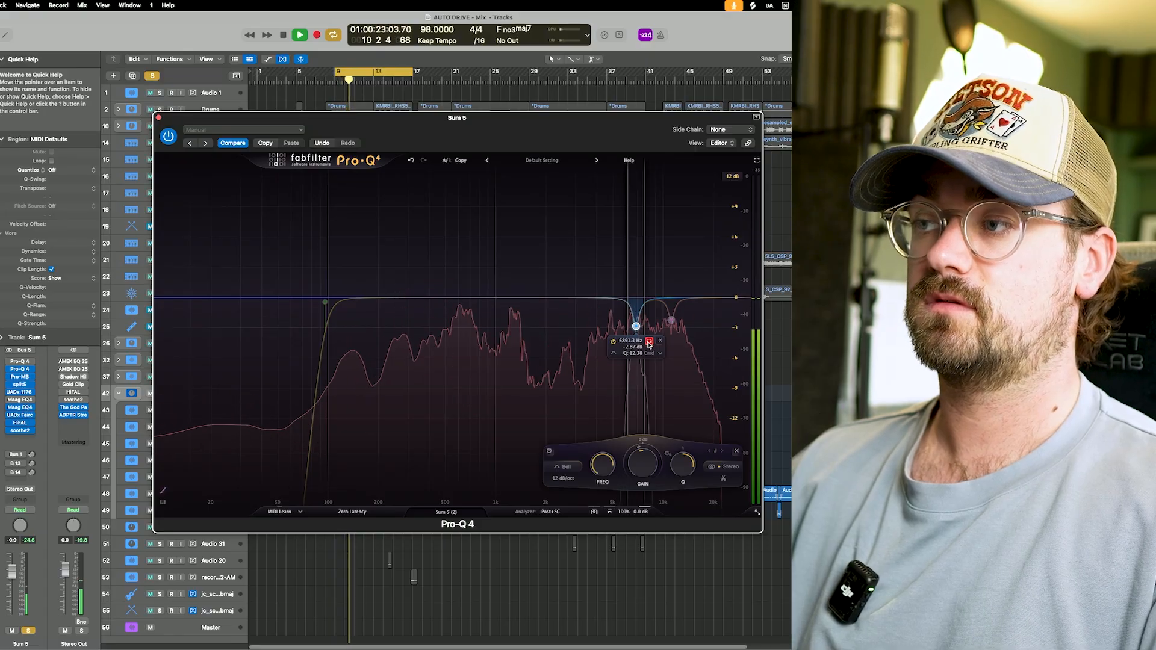
pyautogui.click(648, 342)
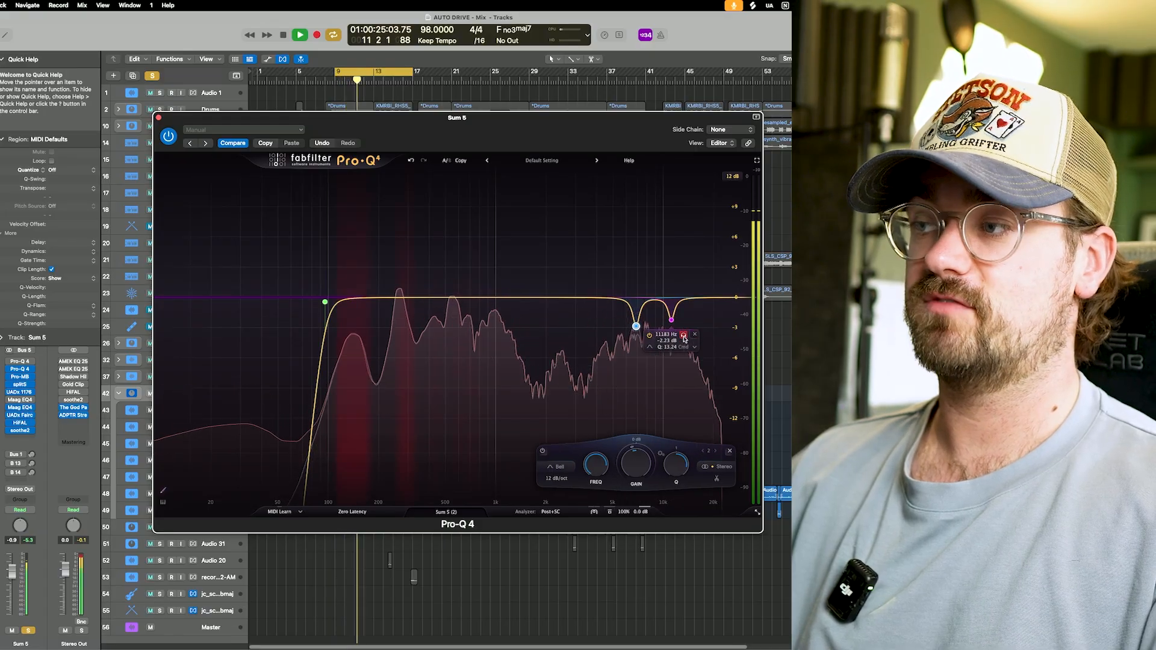
pyautogui.click(684, 336)
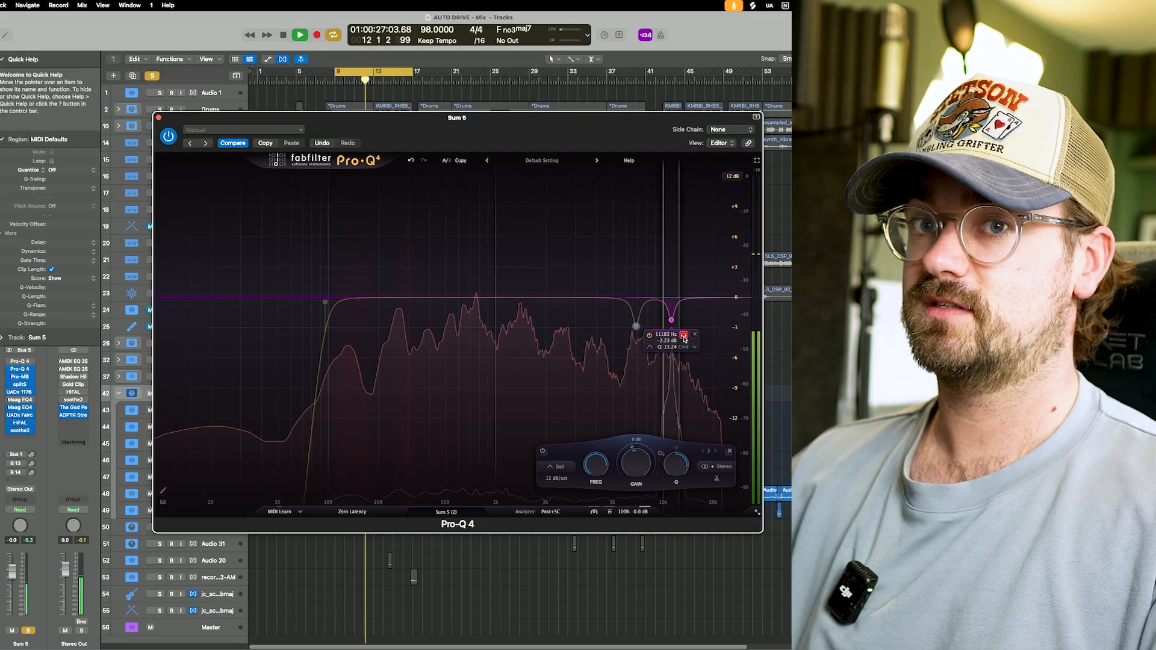
pyautogui.click(684, 337)
pyautogui.press('space')
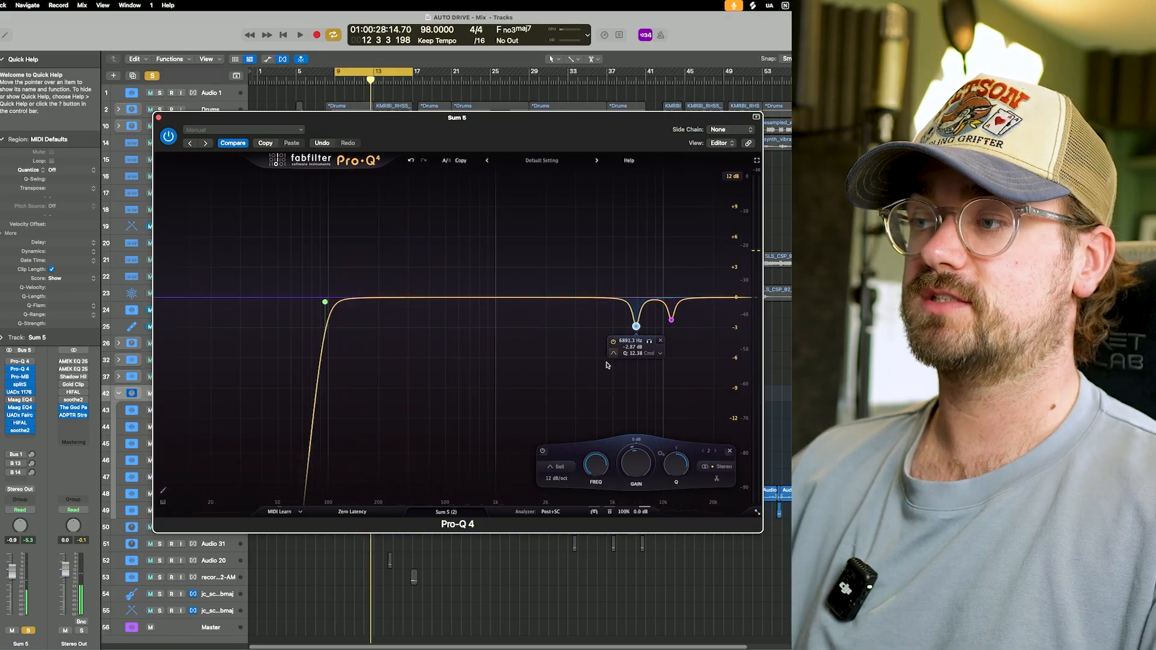
# Make both high-frequency bell cuts dynamic together
pyautogui.moveTo(619, 383); pyautogui.dragTo(691, 287)
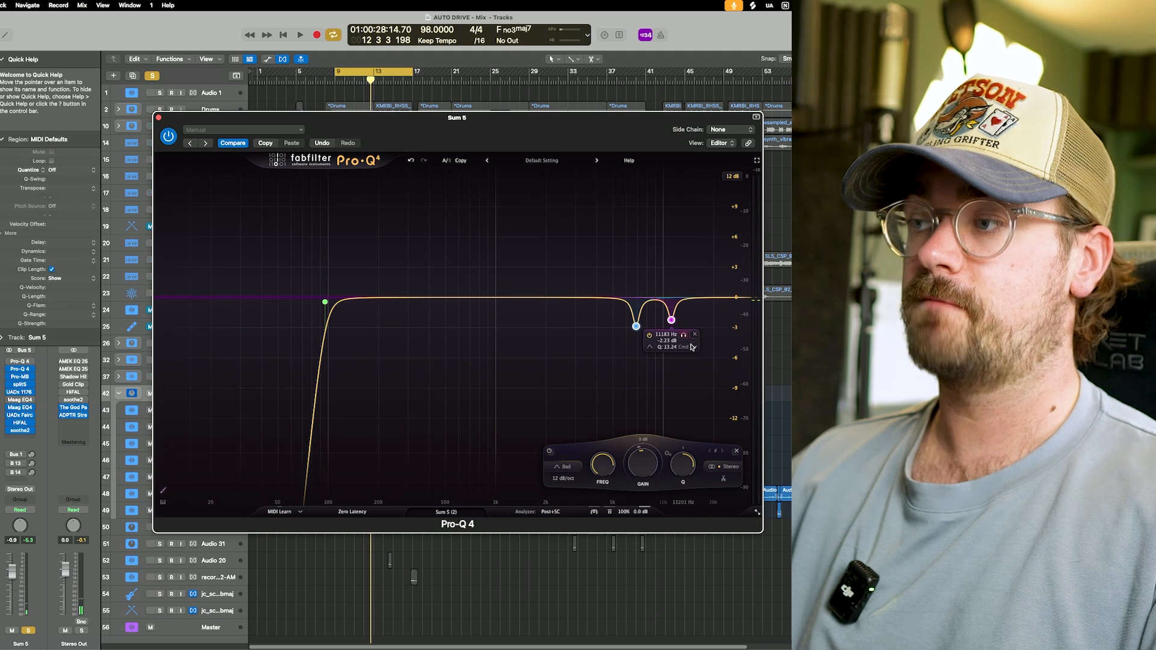
pyautogui.click(696, 348)
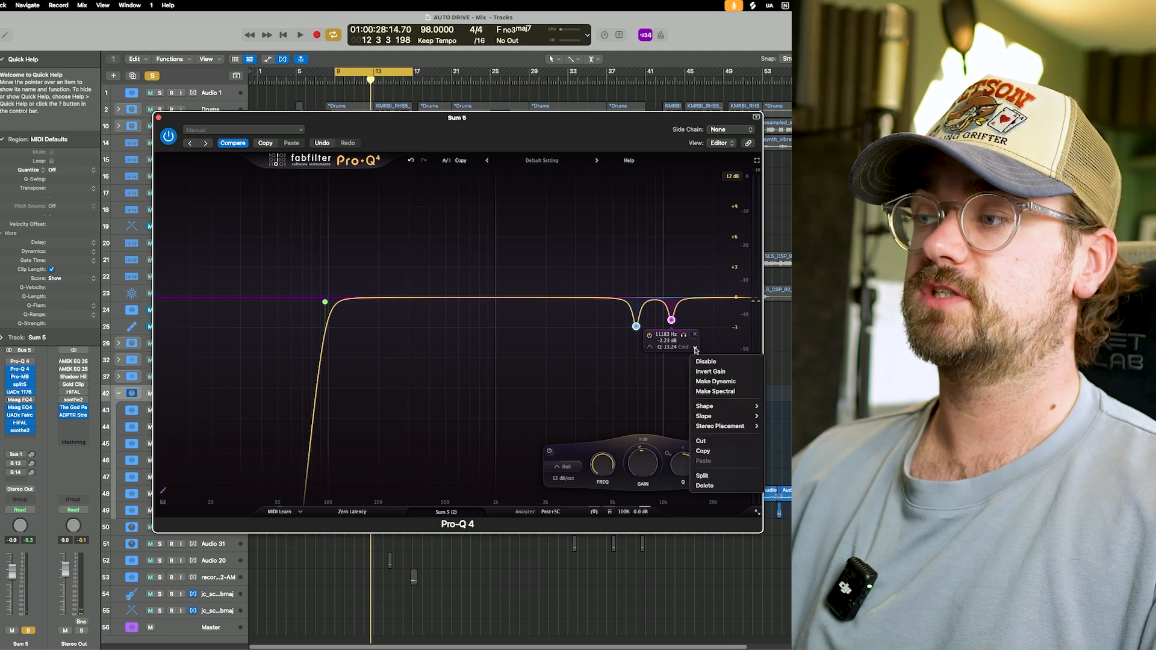
pyautogui.click(715, 382)
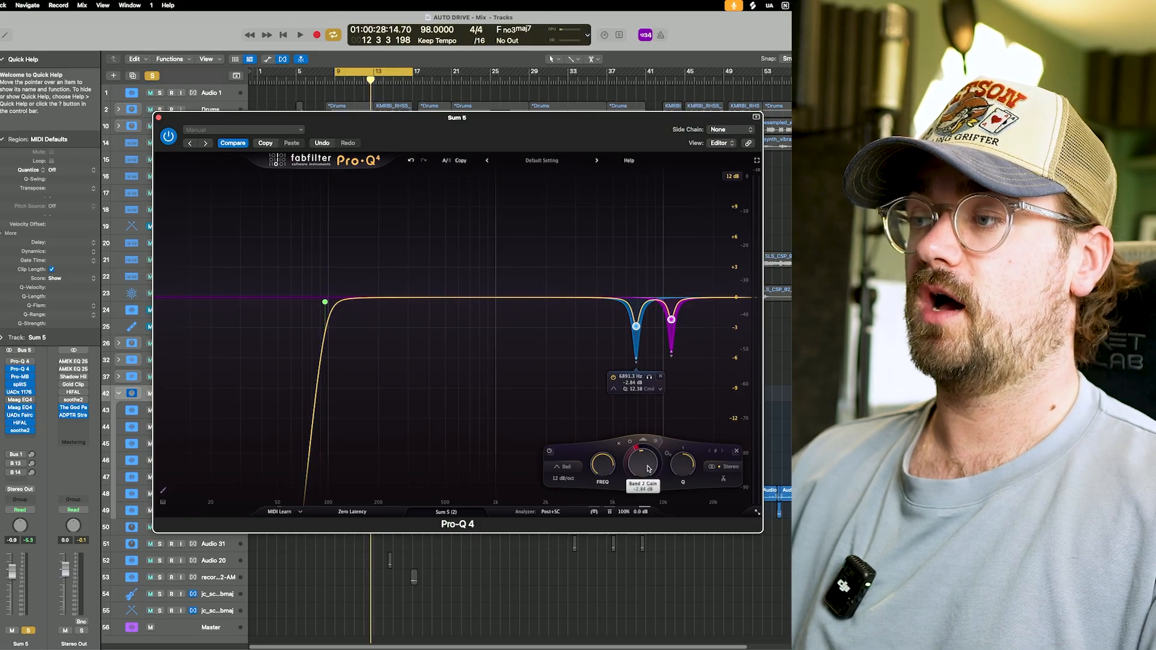
# Reduce both dynamic bands' static cut to about -0.8 dB, deepen their dynamic range, narrow the Q to about 14 and audition
pyautogui.moveTo(648, 469); pyautogui.dragTo(648, 462)
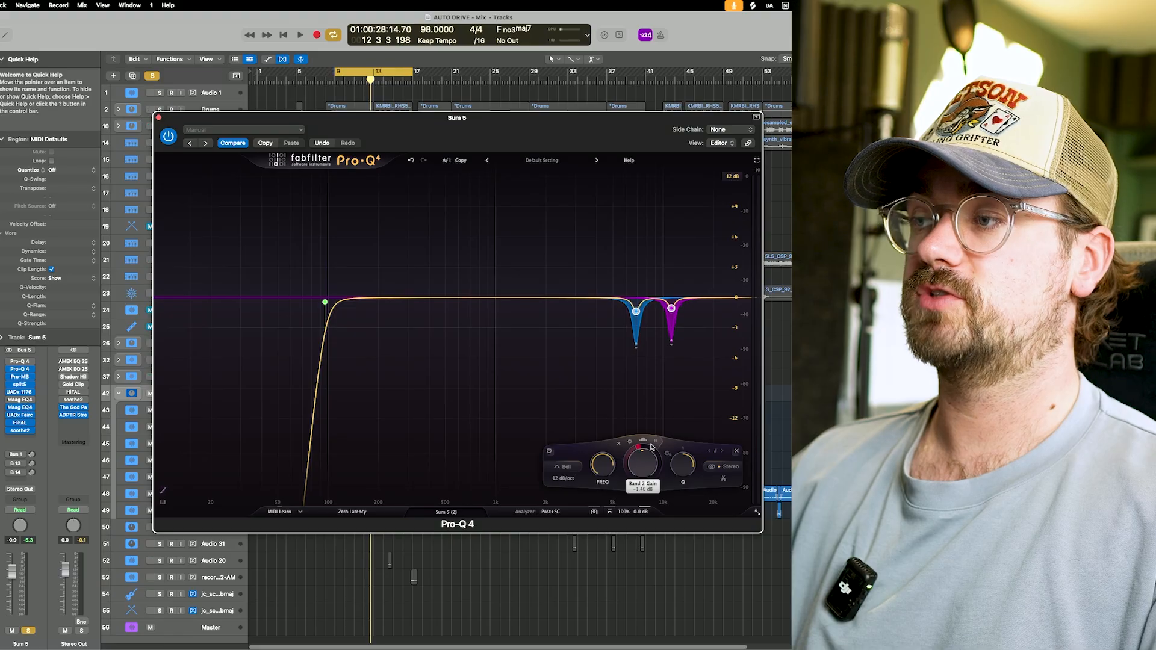
pyautogui.moveTo(653, 434); pyautogui.dragTo(653, 433)
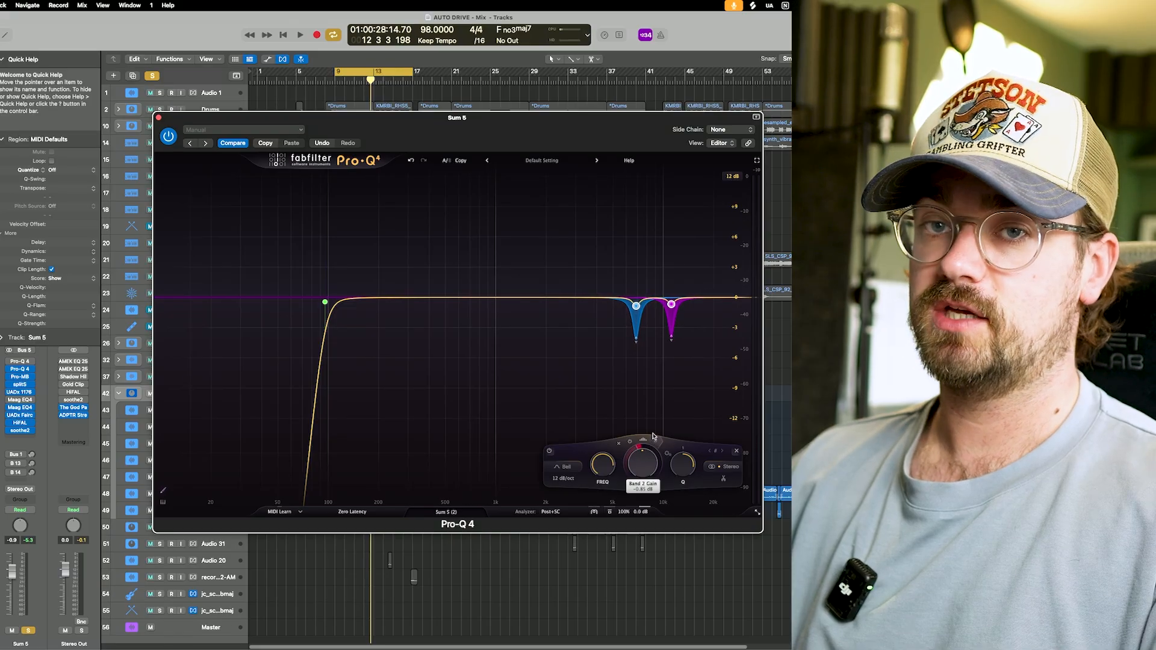
pyautogui.moveTo(673, 341); pyautogui.dragTo(672, 354)
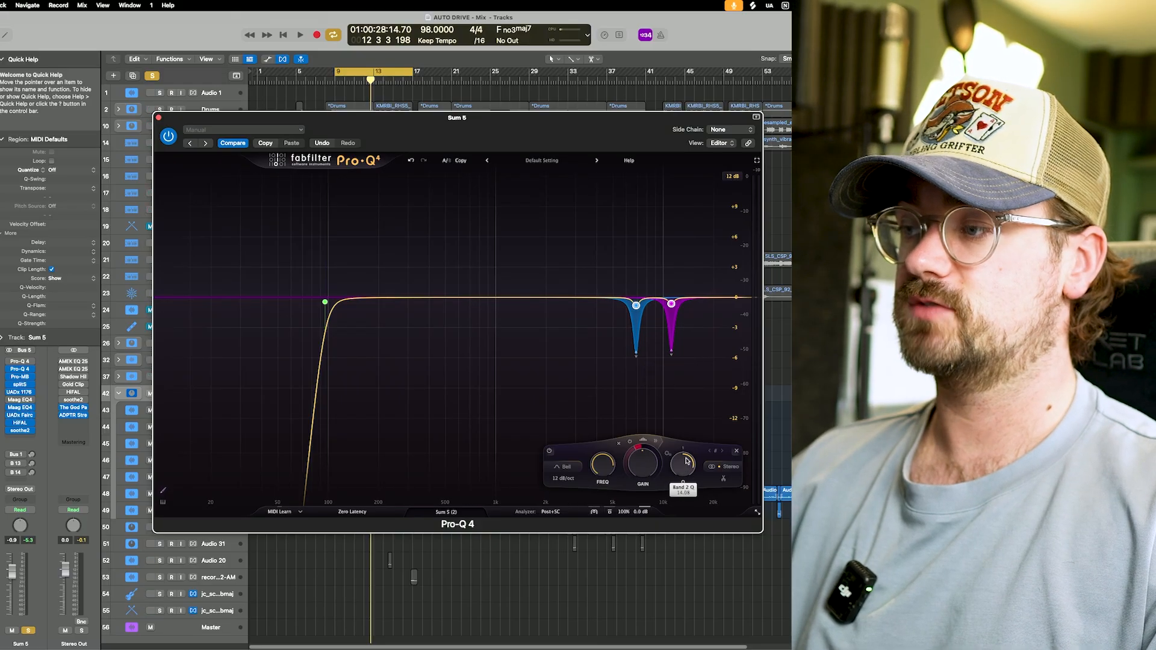
pyautogui.press('space')
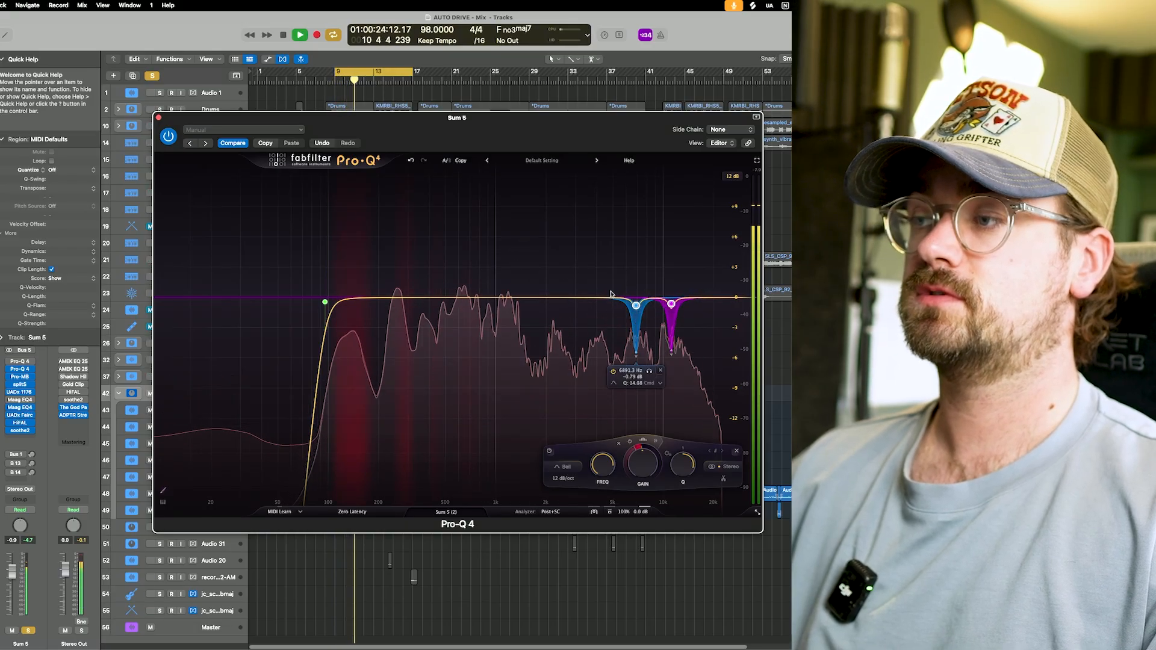
pyautogui.press('space')
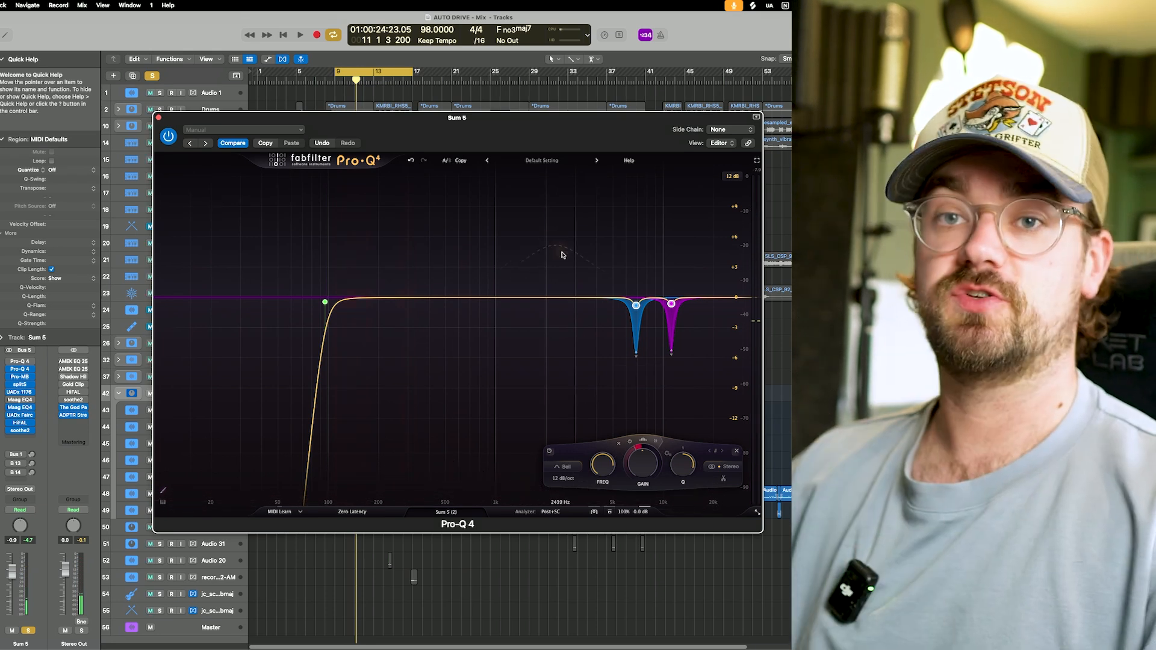
# Play the vocals, hold the spectrum and add a bell cut at about 1146 Hz with -3.11 dB gain
pyautogui.press('space')
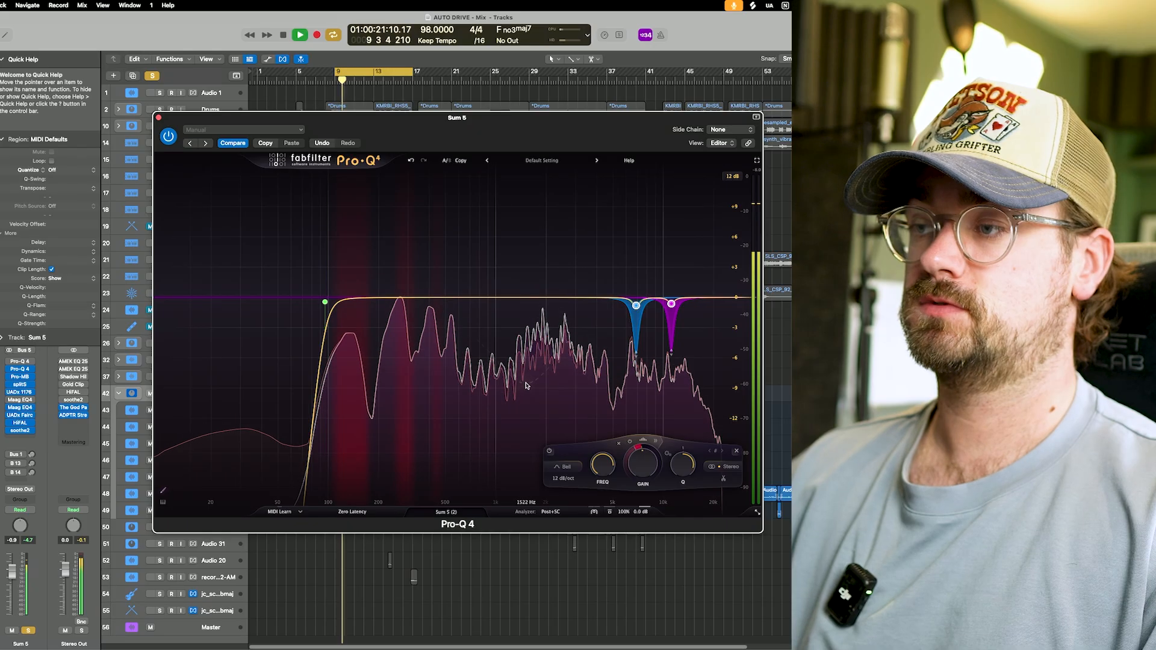
pyautogui.moveTo(529, 388); pyautogui.dragTo(532, 391)
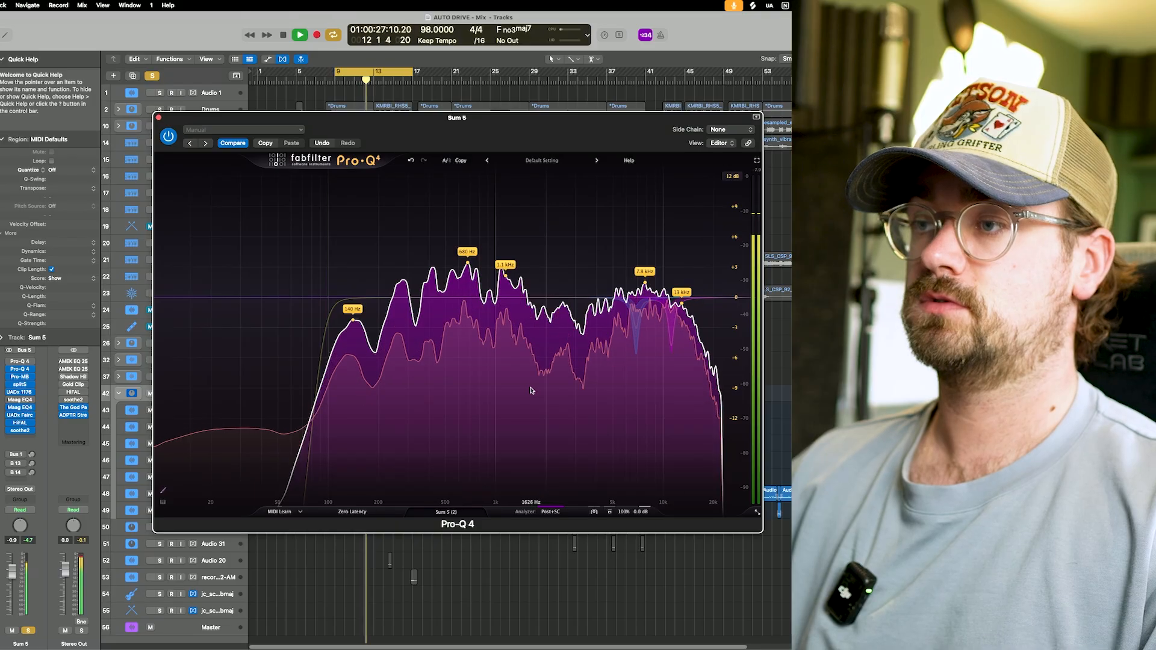
pyautogui.press('space')
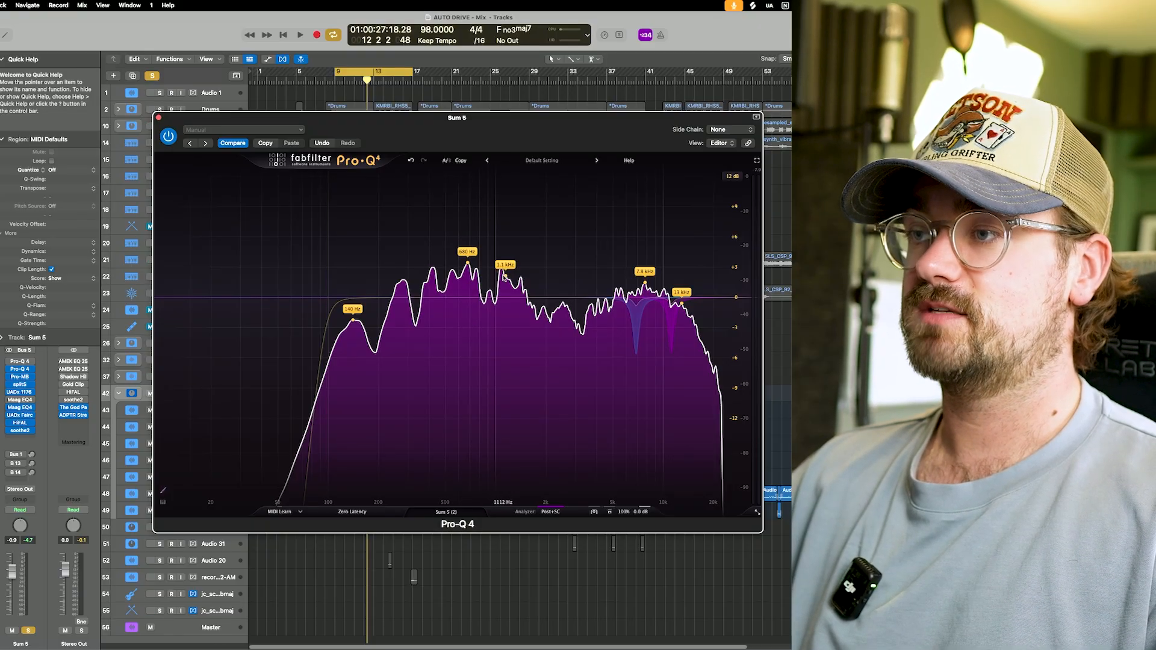
pyautogui.moveTo(506, 276); pyautogui.dragTo(506, 286)
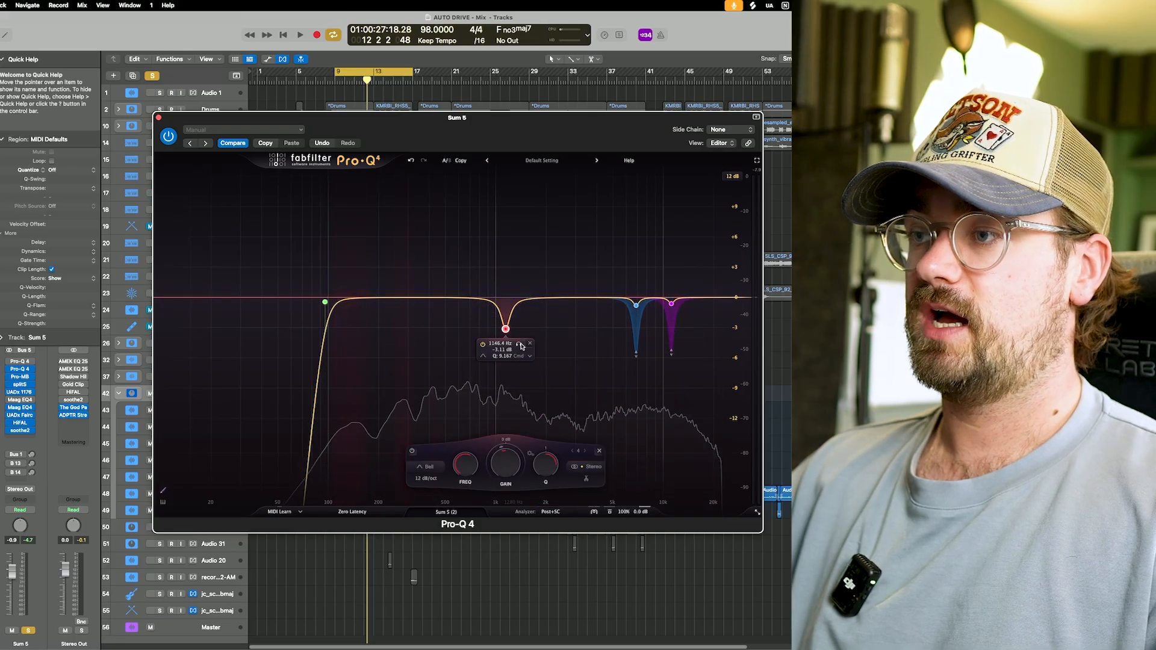
# Make the 1.1 kHz cut dynamic and set its gain to about -1.4 dB
pyautogui.click(530, 359)
pyautogui.click(550, 400)
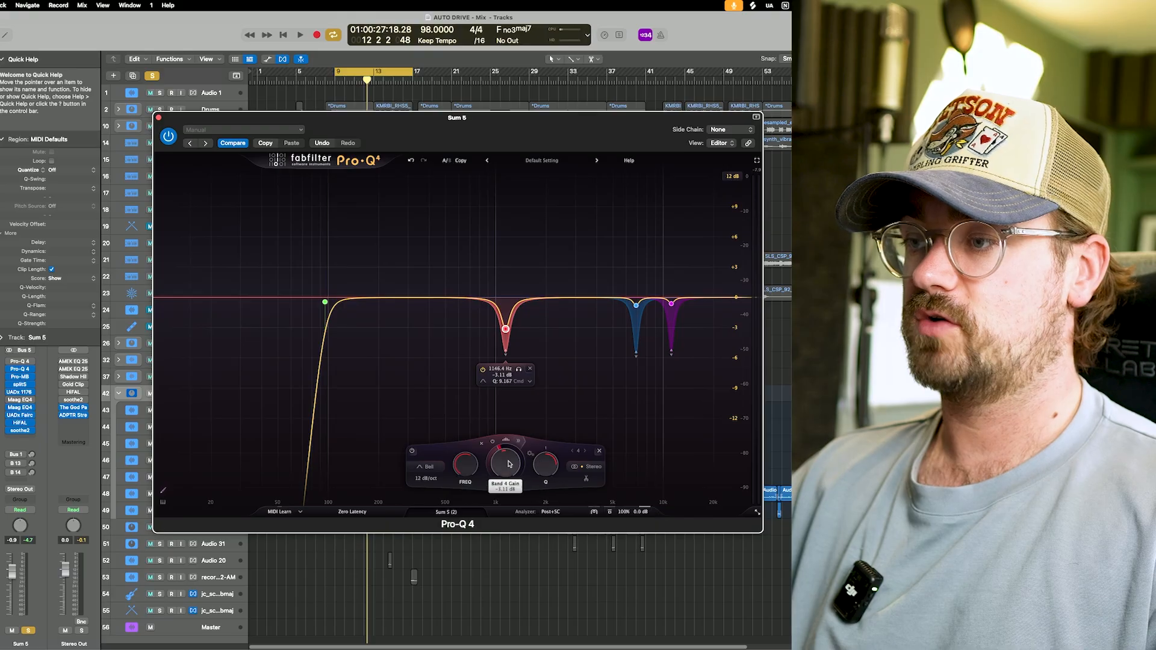
pyautogui.moveTo(510, 468); pyautogui.dragTo(510, 450)
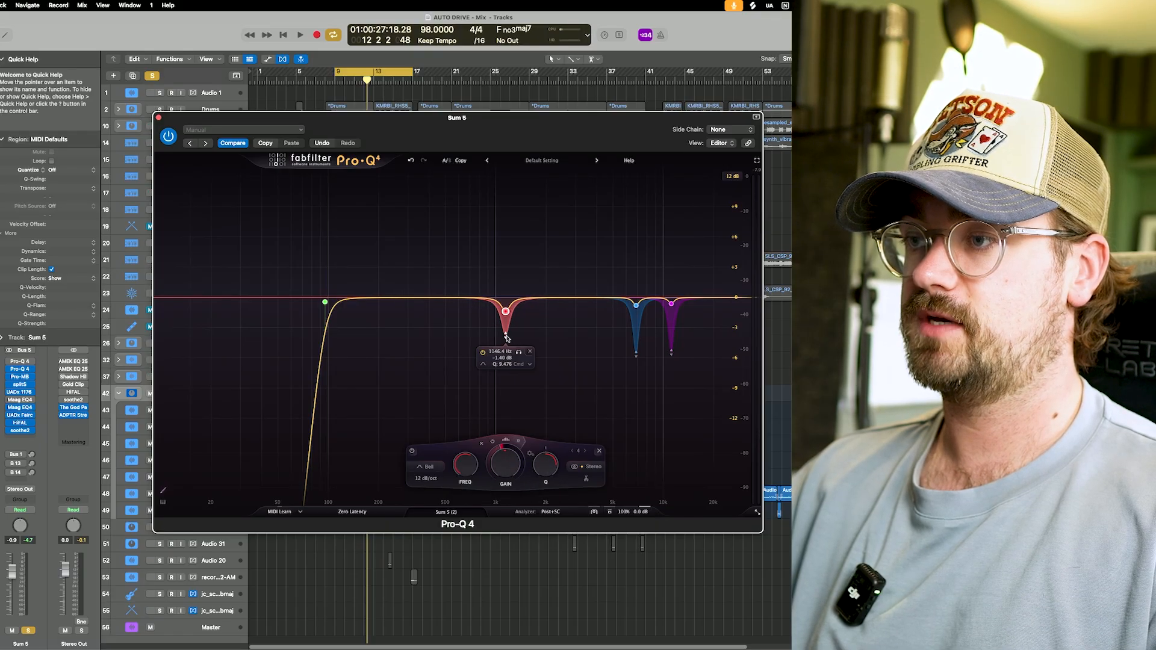
# Solo the 1.1 kHz band during playback, then compare it with the full vocal spectrum for remaining resonances
pyautogui.click(518, 360)
pyautogui.press('space')
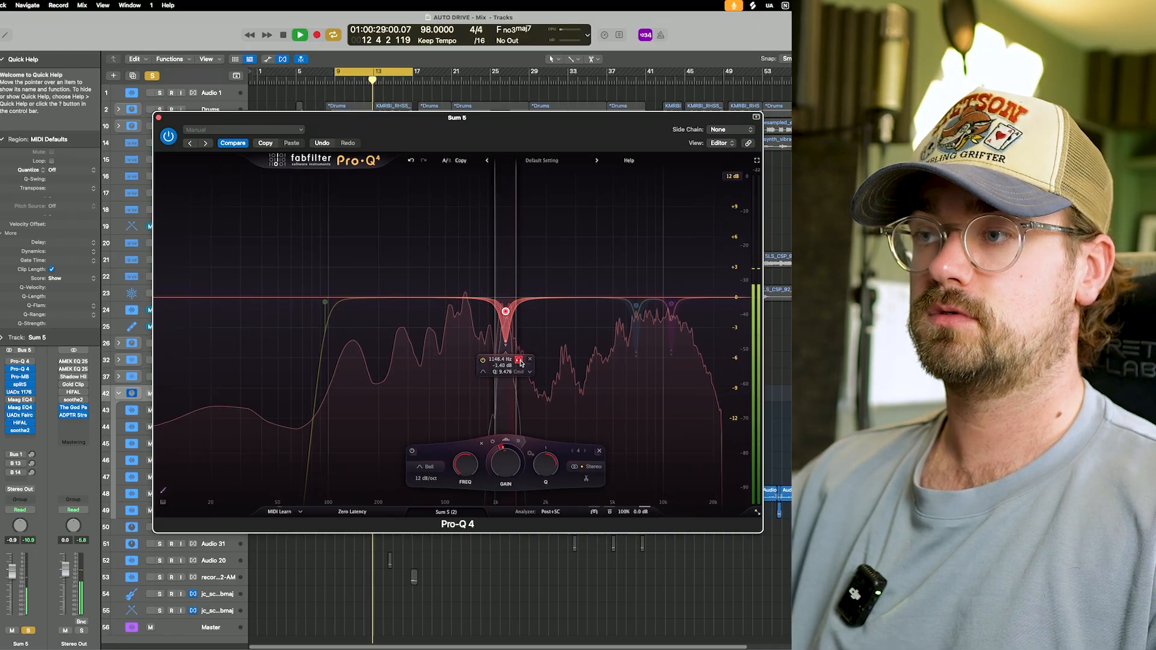
pyautogui.click(519, 360)
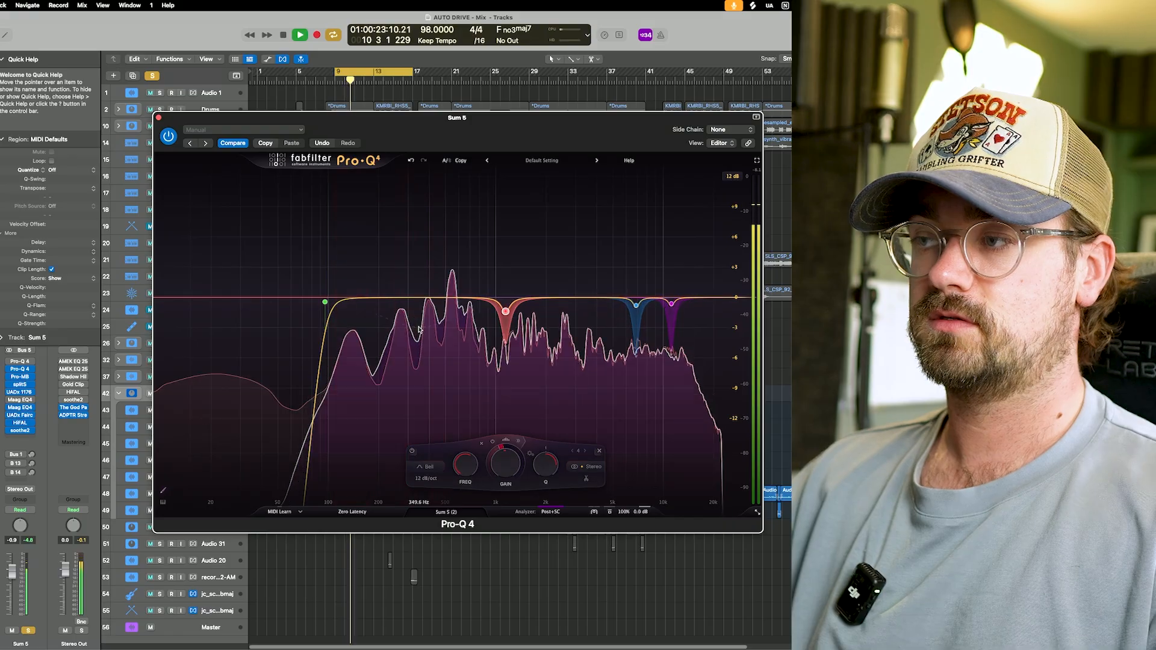
pyautogui.moveTo(415, 329); pyautogui.dragTo(634, 352)
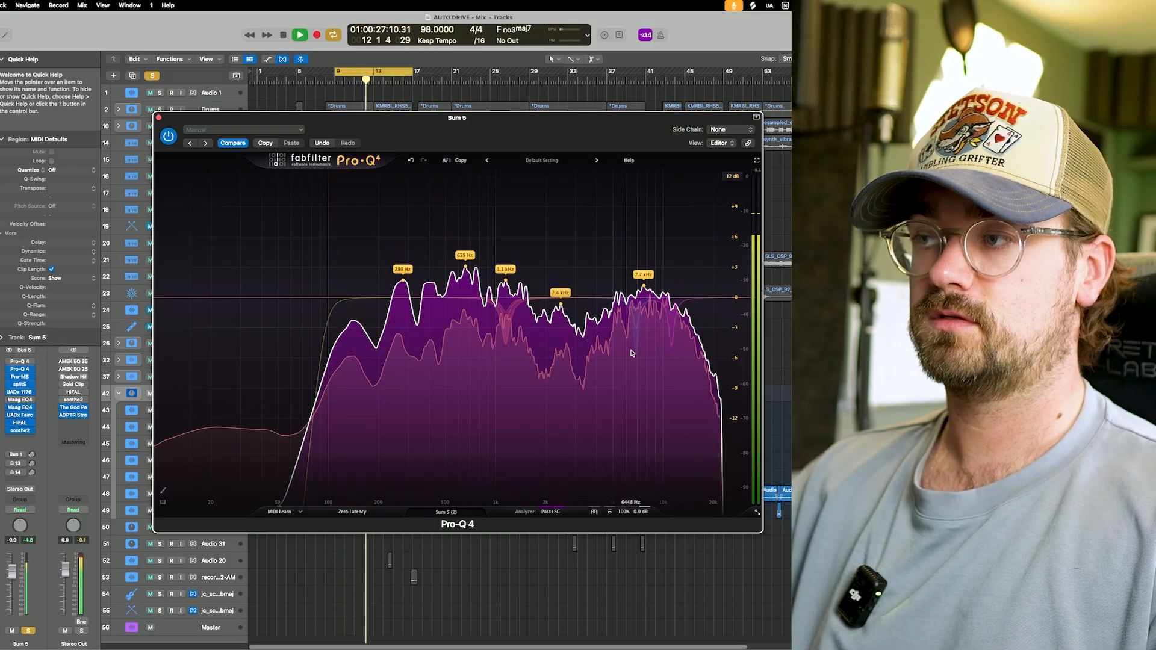
# Play the vocals to find the low-mid resonance and add a bell cut there at about 424 Hz
pyautogui.press('space')
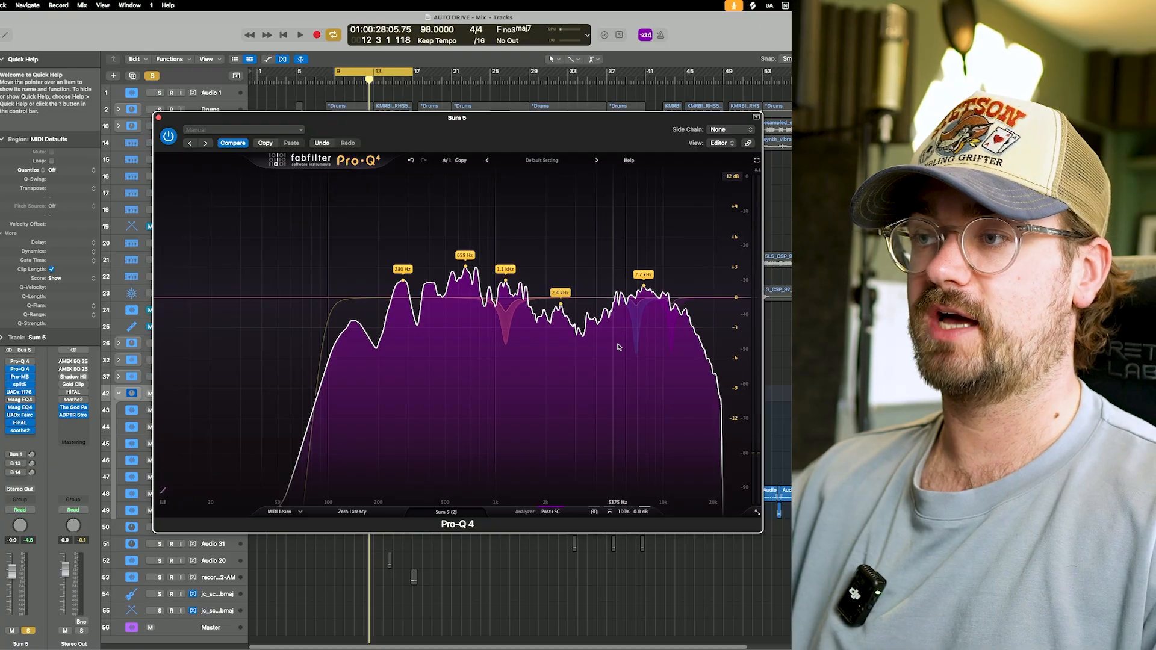
pyautogui.press('space')
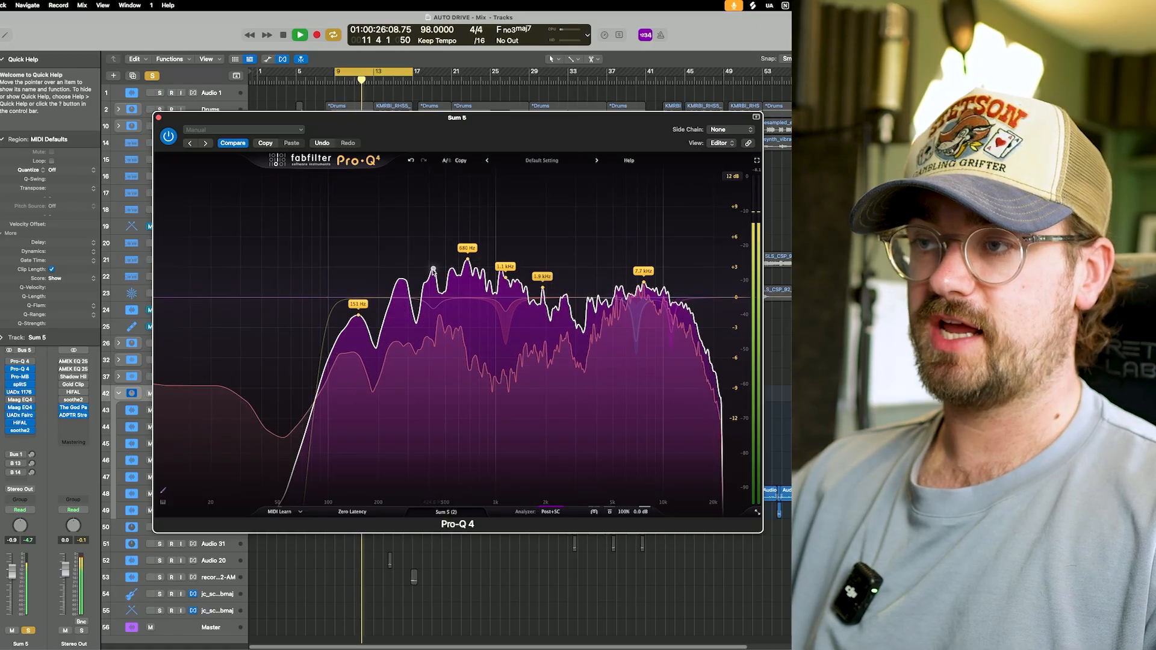
pyautogui.press('space')
pyautogui.click(432, 312)
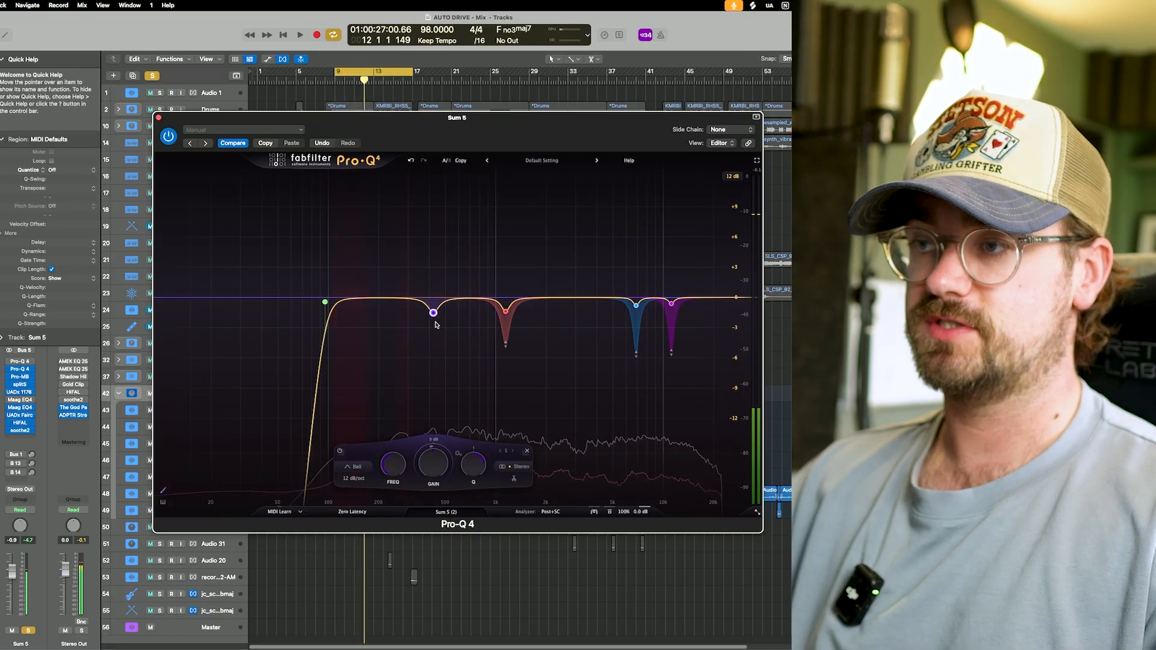
# Deepen the 424 Hz cut to about -2.5 dB and widen its Q
pyautogui.rightClick(431, 315)
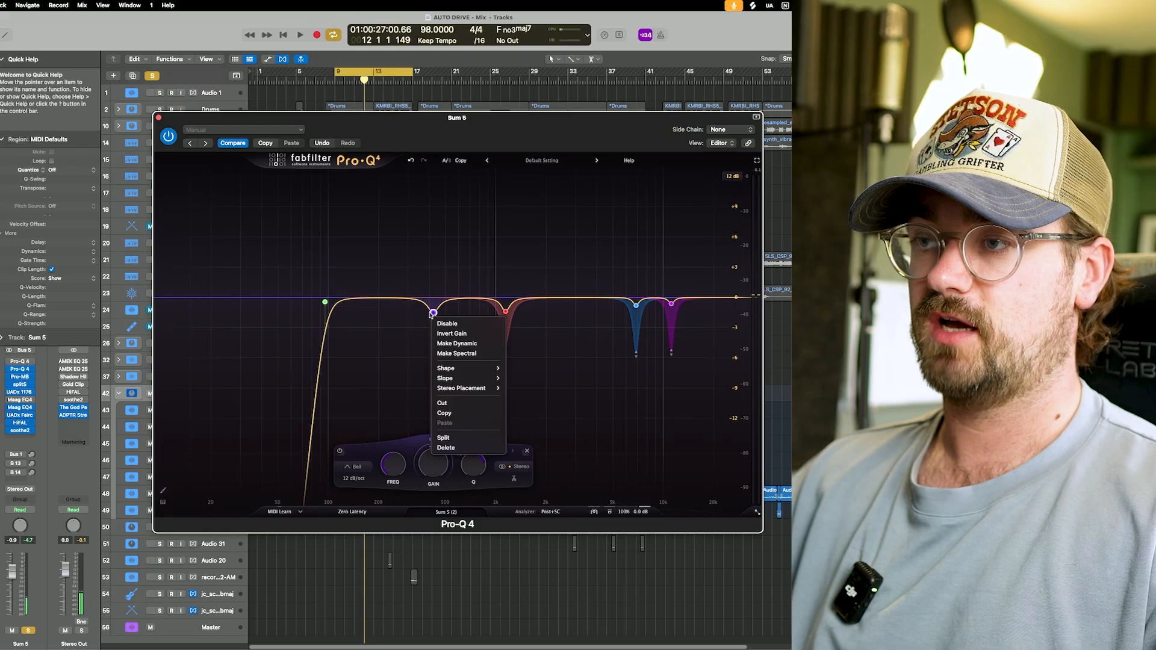
pyautogui.click(431, 317)
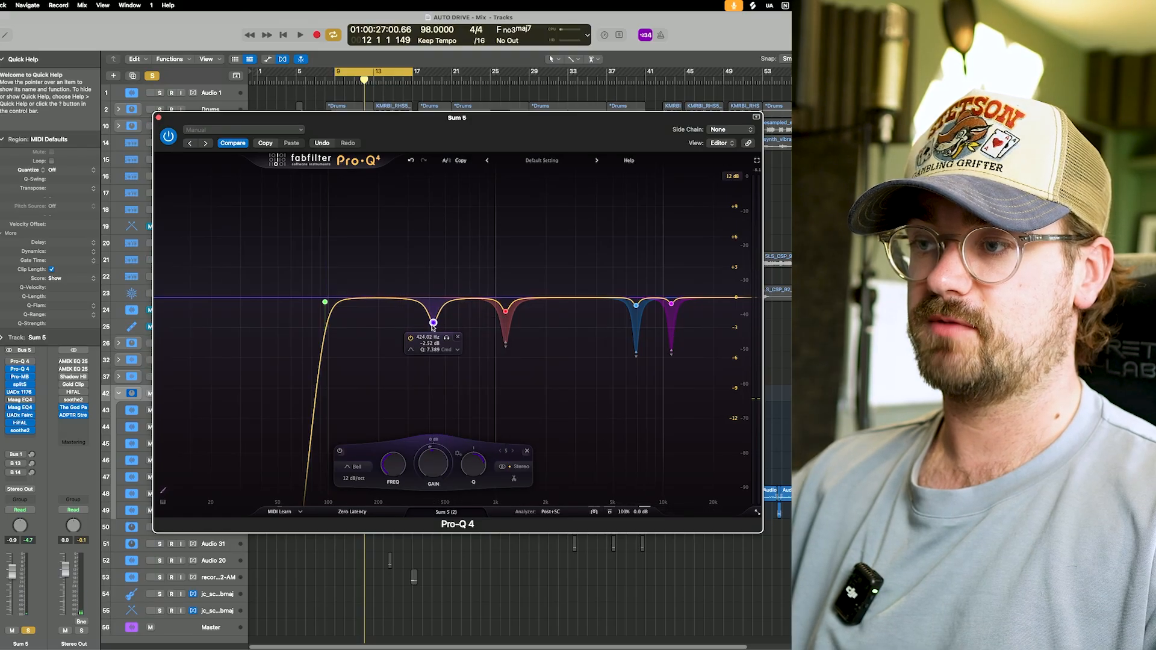
pyautogui.moveTo(470, 472); pyautogui.dragTo(471, 479)
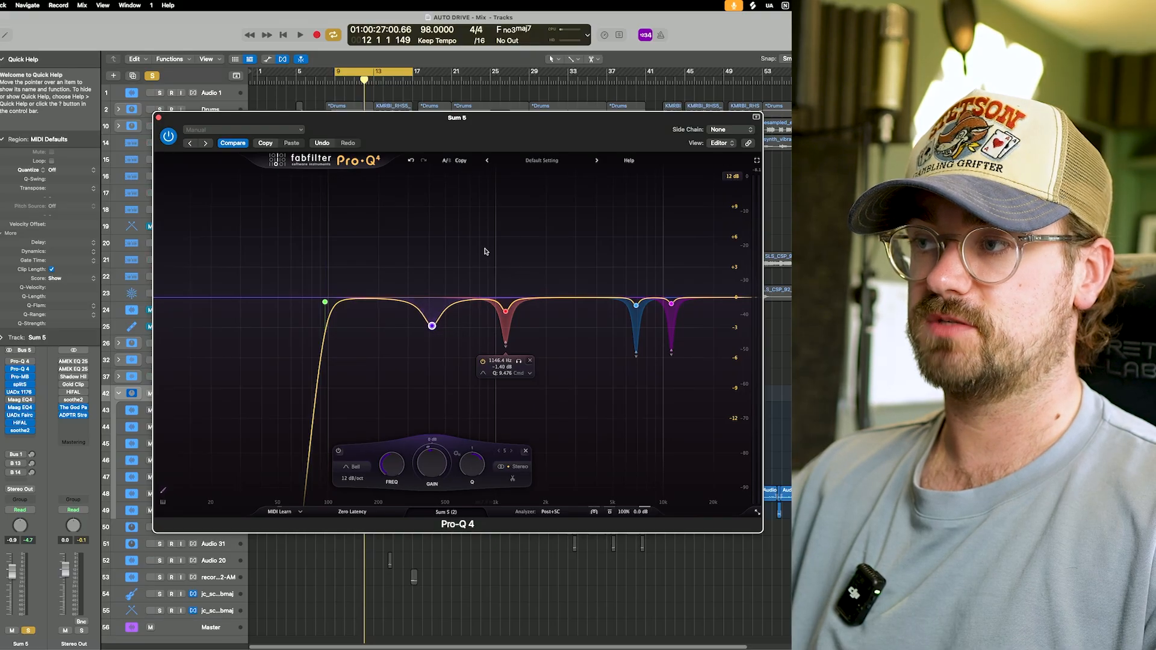
# Play the vocals and compare them with Pro-Q 4 enabled and bypassed, leaving it enabled
pyautogui.press('space')
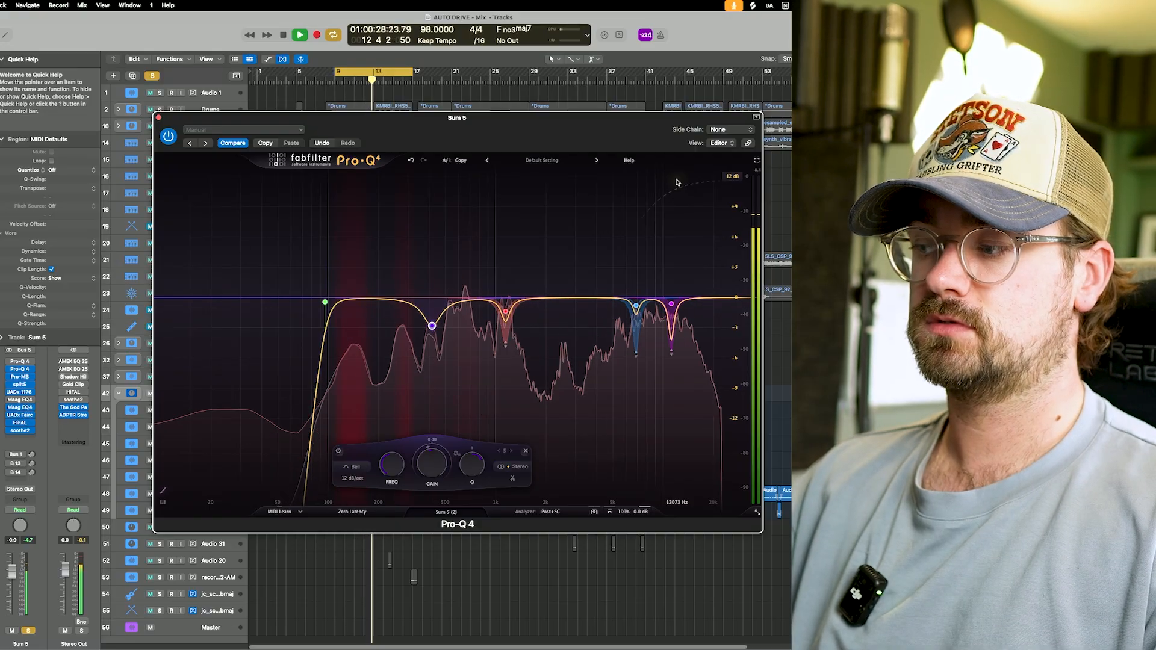
pyautogui.press('space')
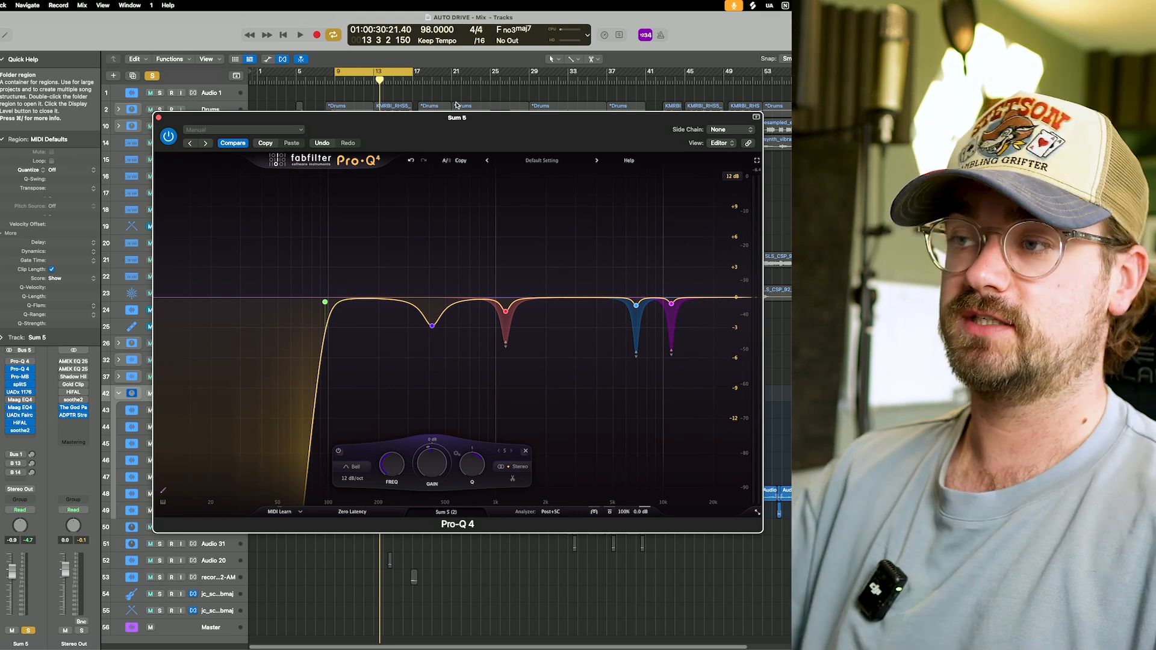
pyautogui.press('space')
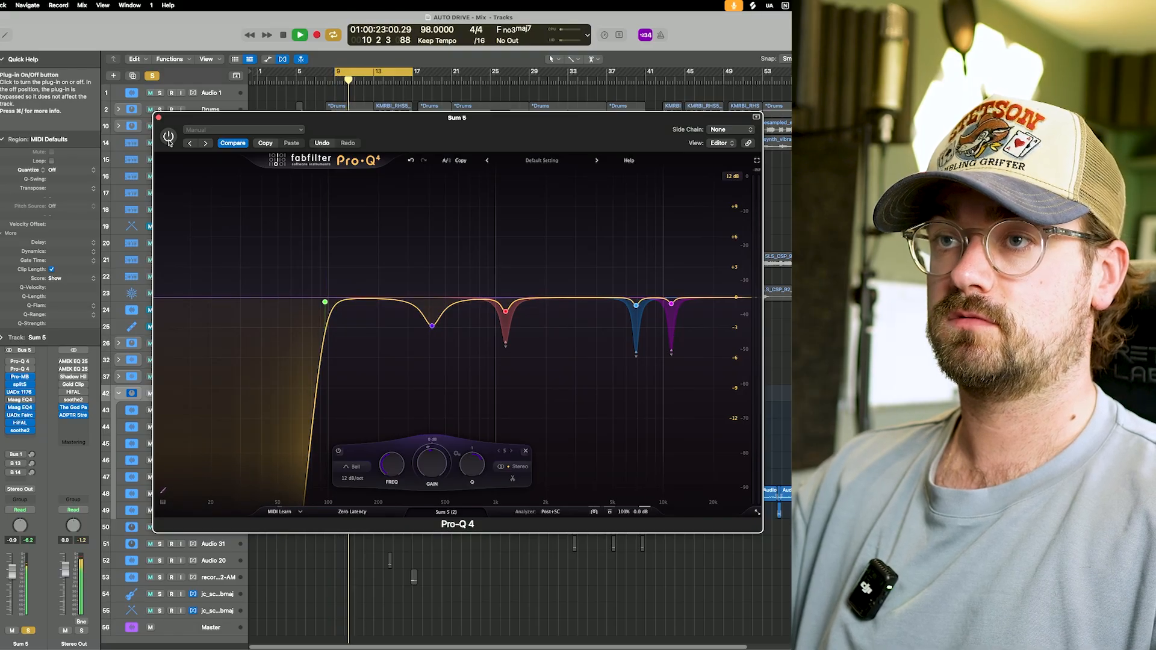
pyautogui.click(168, 138)
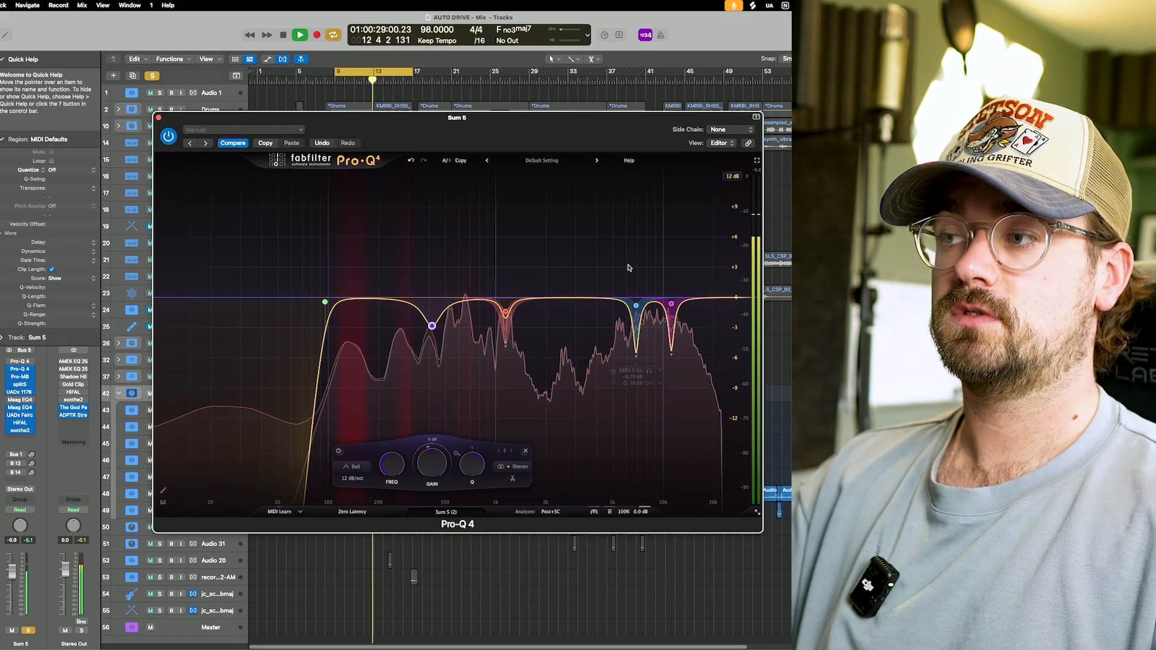
pyautogui.click(169, 137)
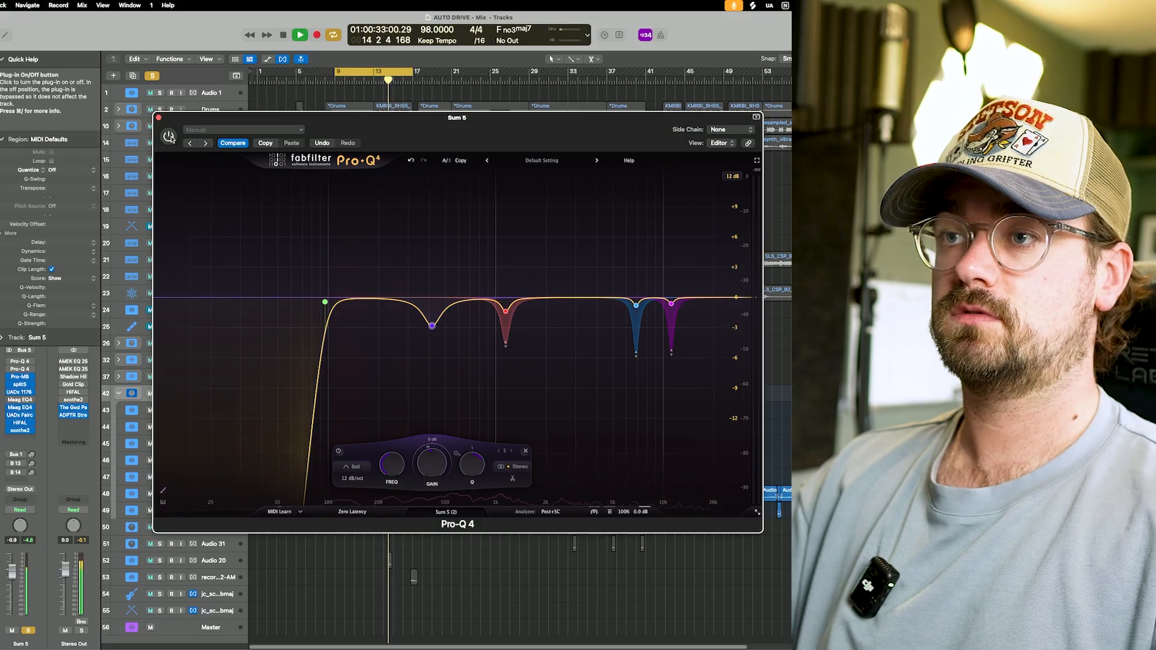
pyautogui.click(169, 137)
pyautogui.press('space')
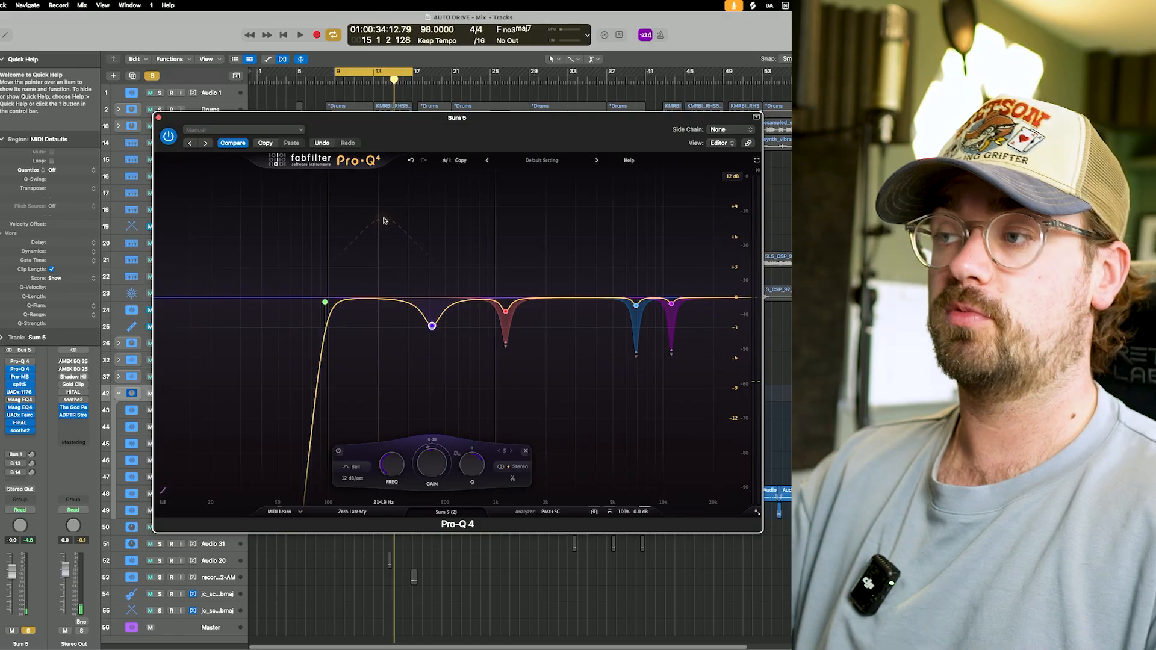
# Select the two high-frequency dynamic bands, reduce their dynamic range slightly and audition the vocals
pyautogui.moveTo(647, 345)
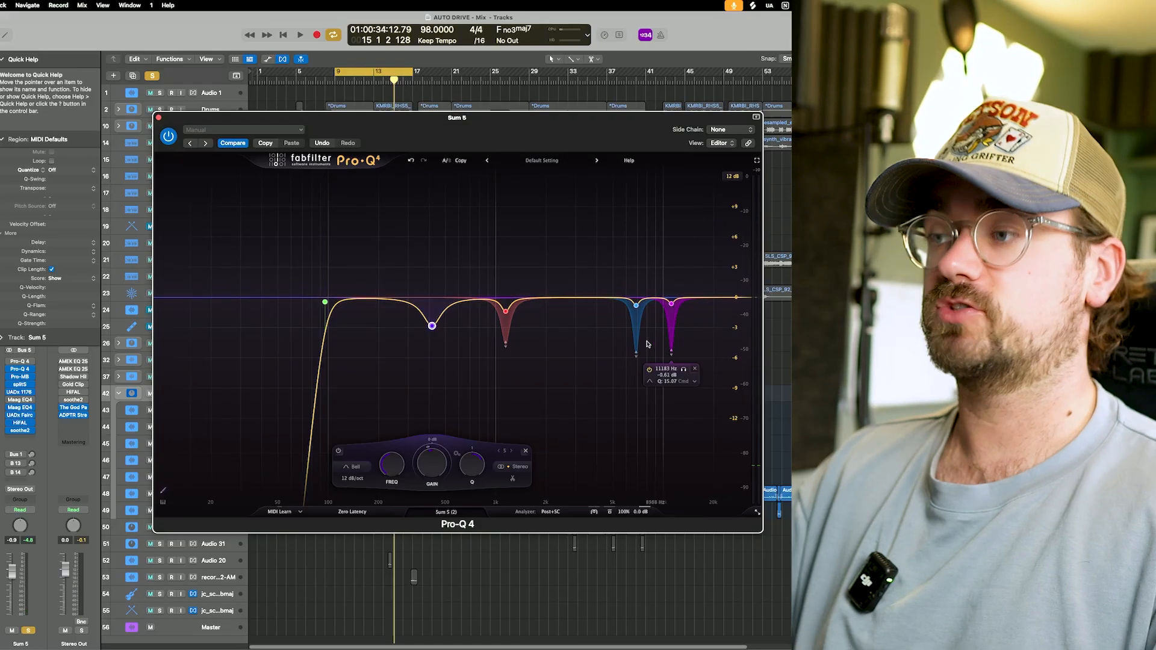
pyautogui.moveTo(624, 418); pyautogui.dragTo(707, 274)
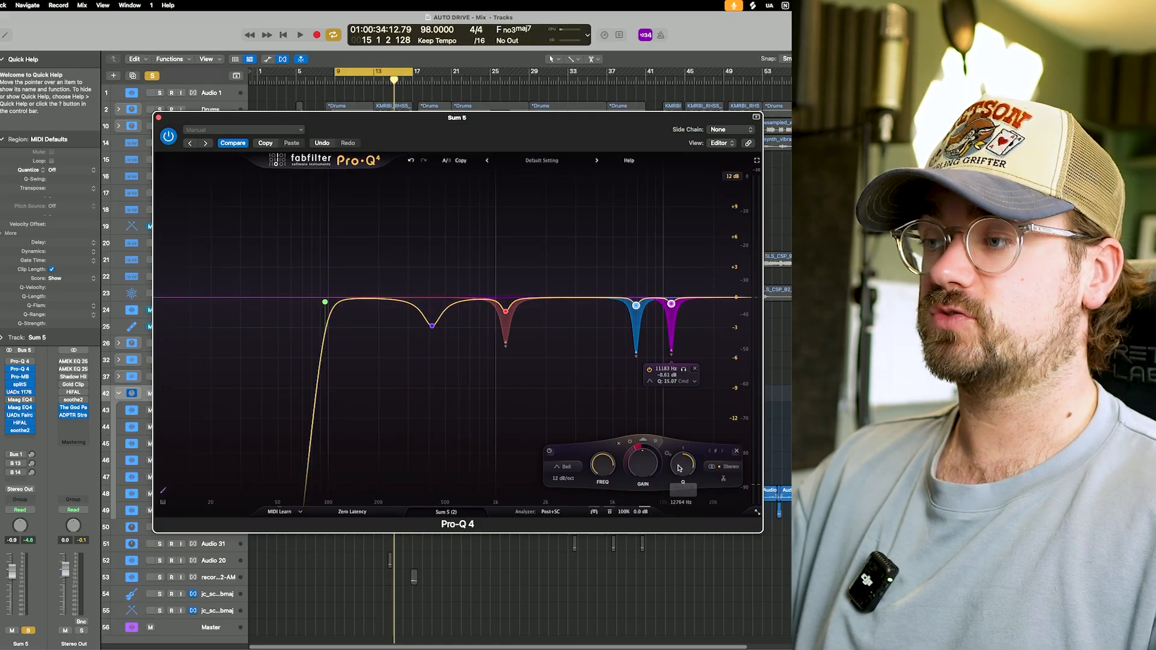
pyautogui.moveTo(672, 354); pyautogui.dragTo(672, 343)
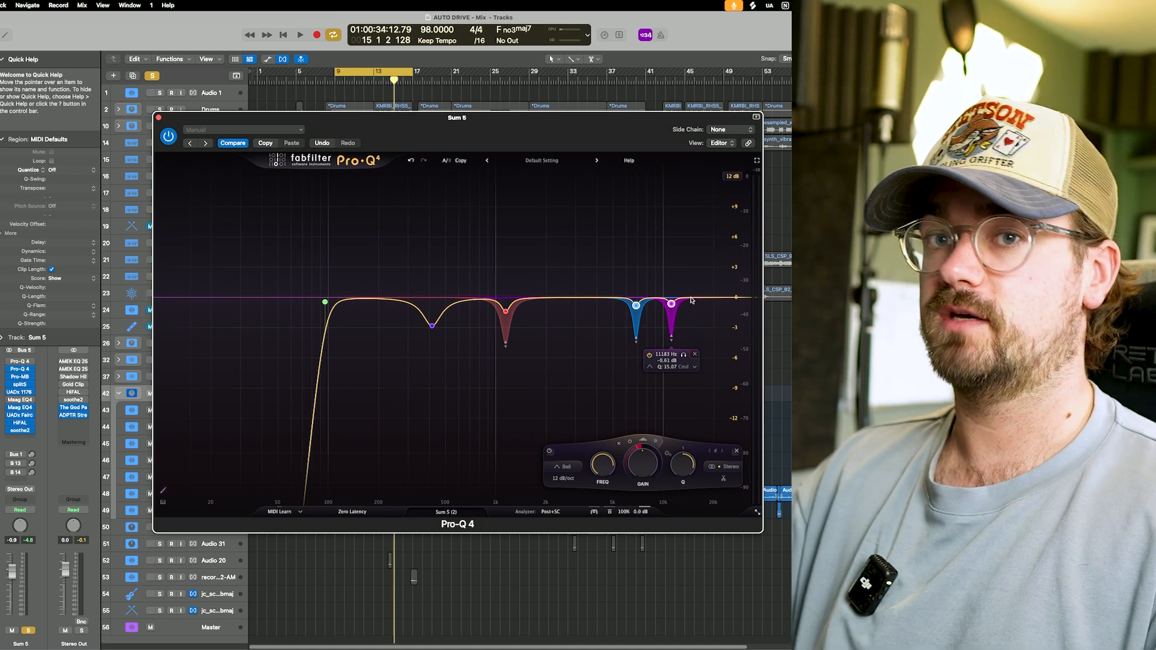
pyautogui.press('space')
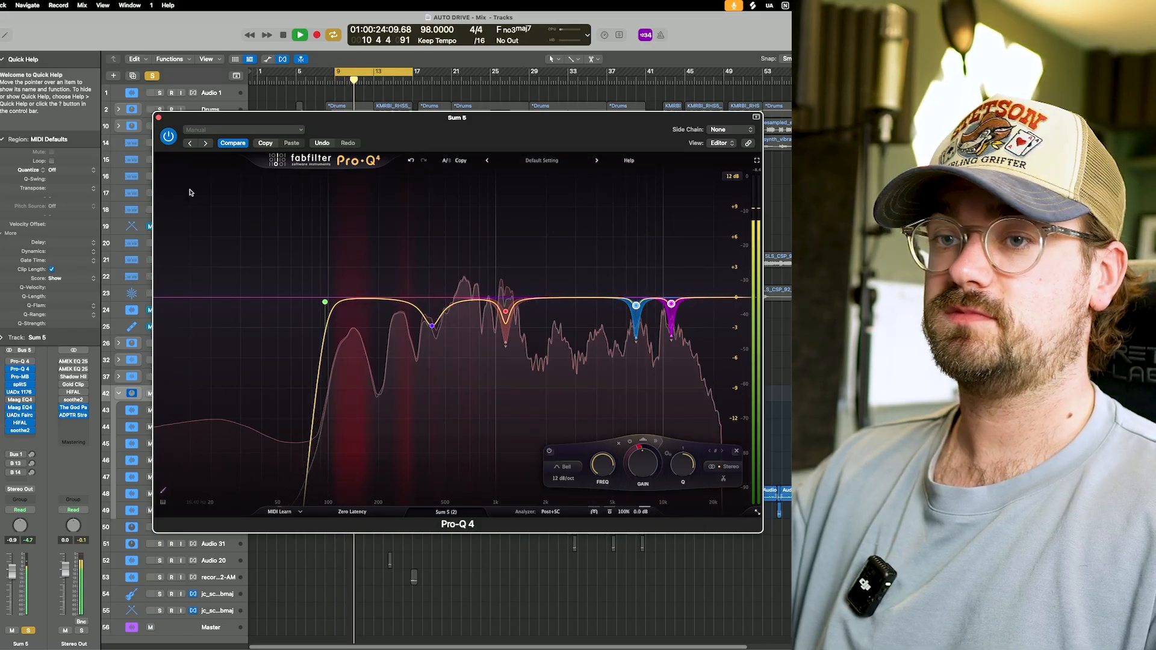
pyautogui.press('space')
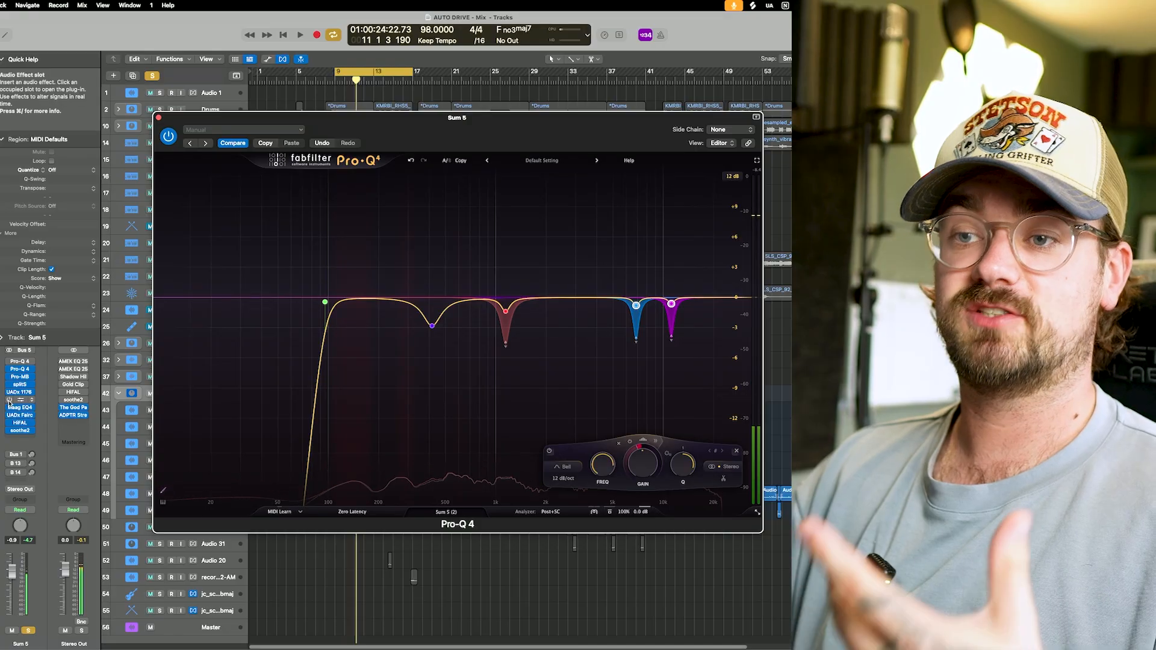
# Enable the first Maag EQ4 insert on Sum 5 and open its window
pyautogui.moveTo(9, 401)
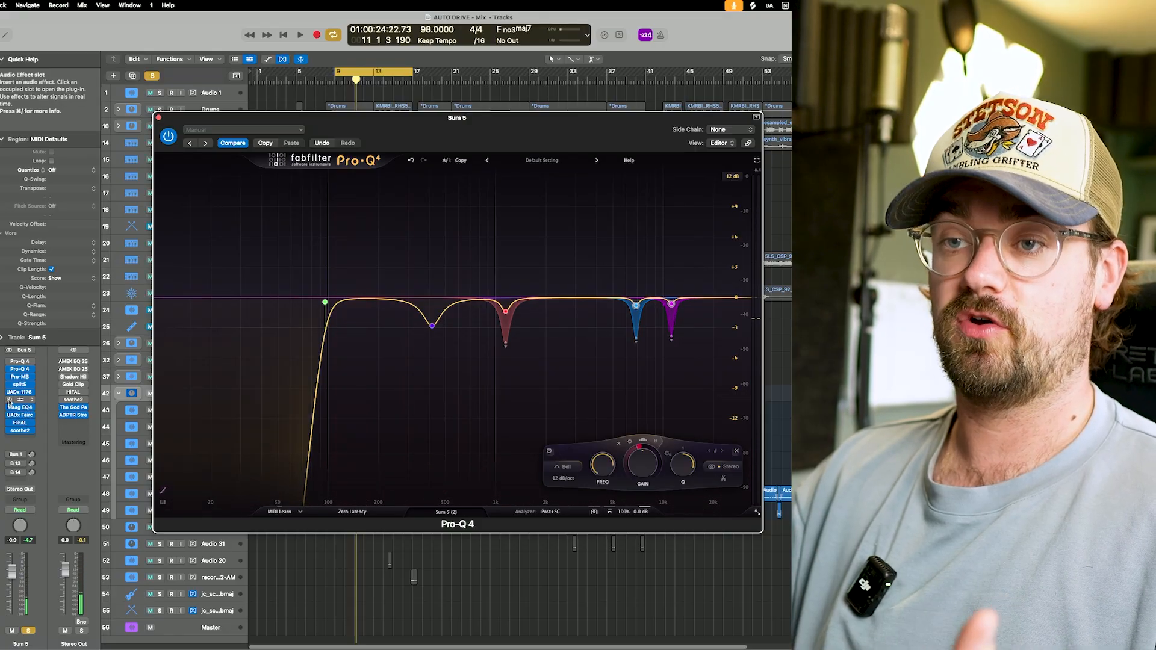
pyautogui.click(9, 401)
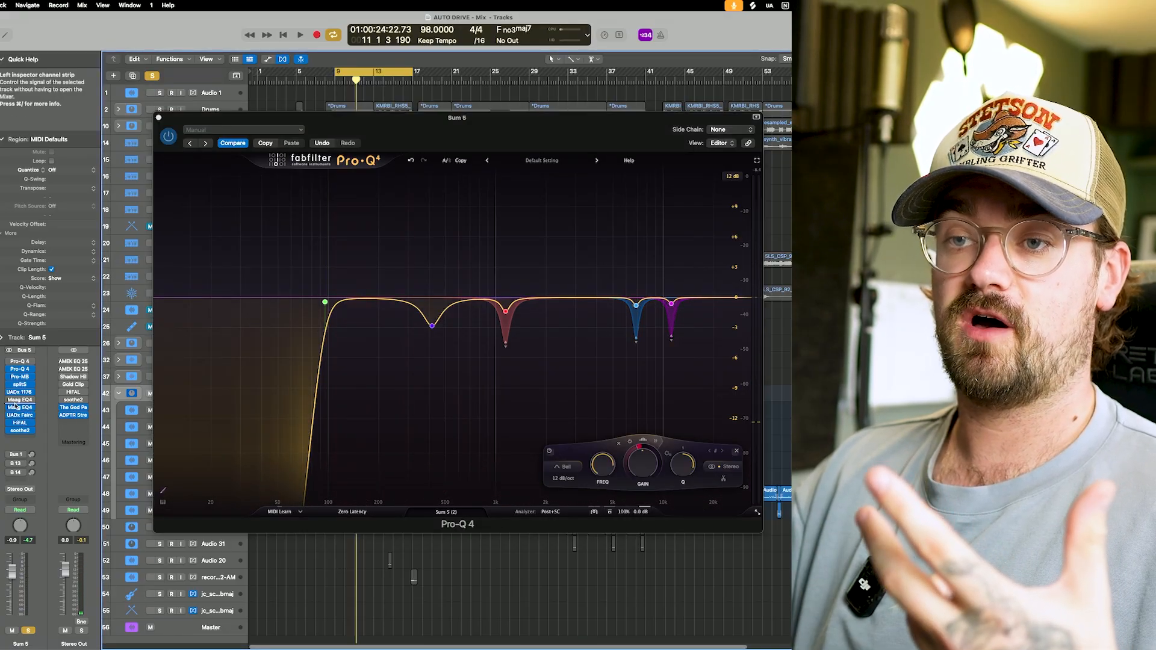
pyautogui.click(18, 408)
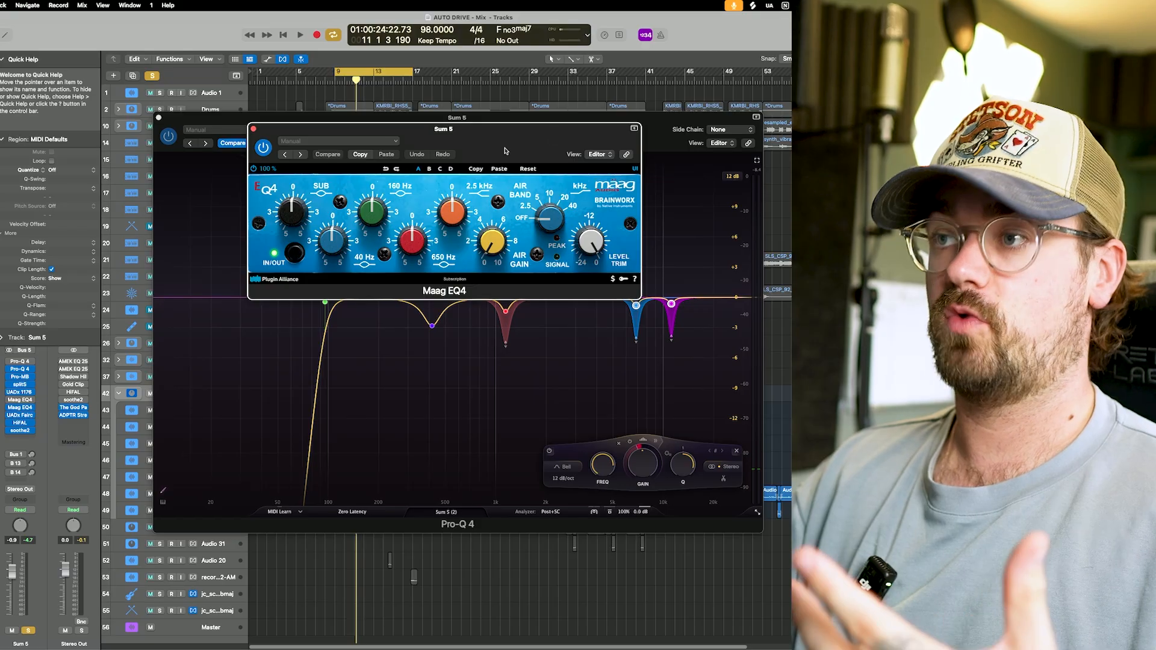
# Set the Maag EQ4 air band to 10 kHz and raise the air gain to about 5 during playback
pyautogui.moveTo(553, 136); pyautogui.dragTo(428, 185)
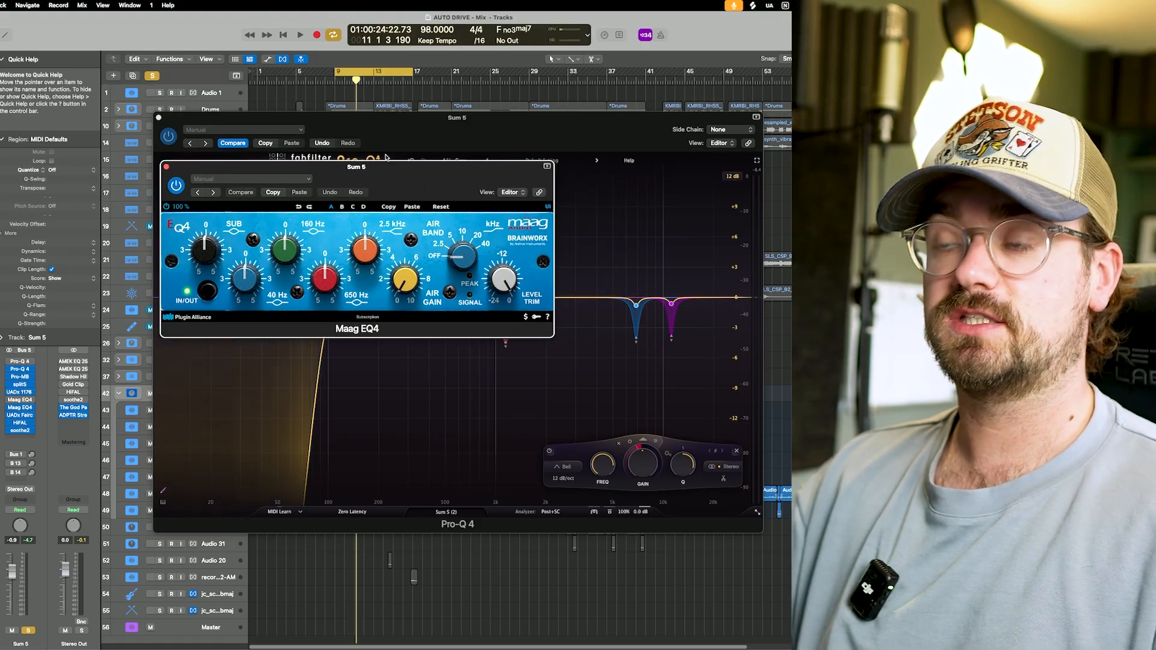
pyautogui.moveTo(334, 175); pyautogui.dragTo(328, 197)
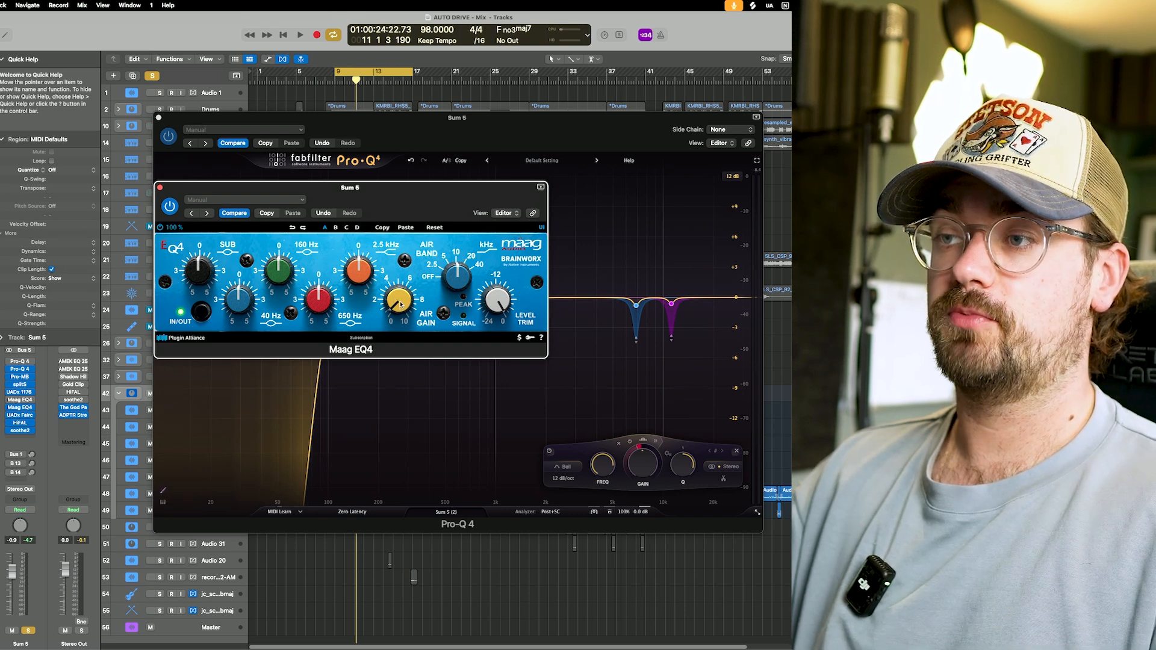
pyautogui.press('space')
pyautogui.moveTo(400, 308)
pyautogui.mouseDown()
pyautogui.moveTo(401, 275)
pyautogui.moveTo(402, 313)
pyautogui.mouseUp()
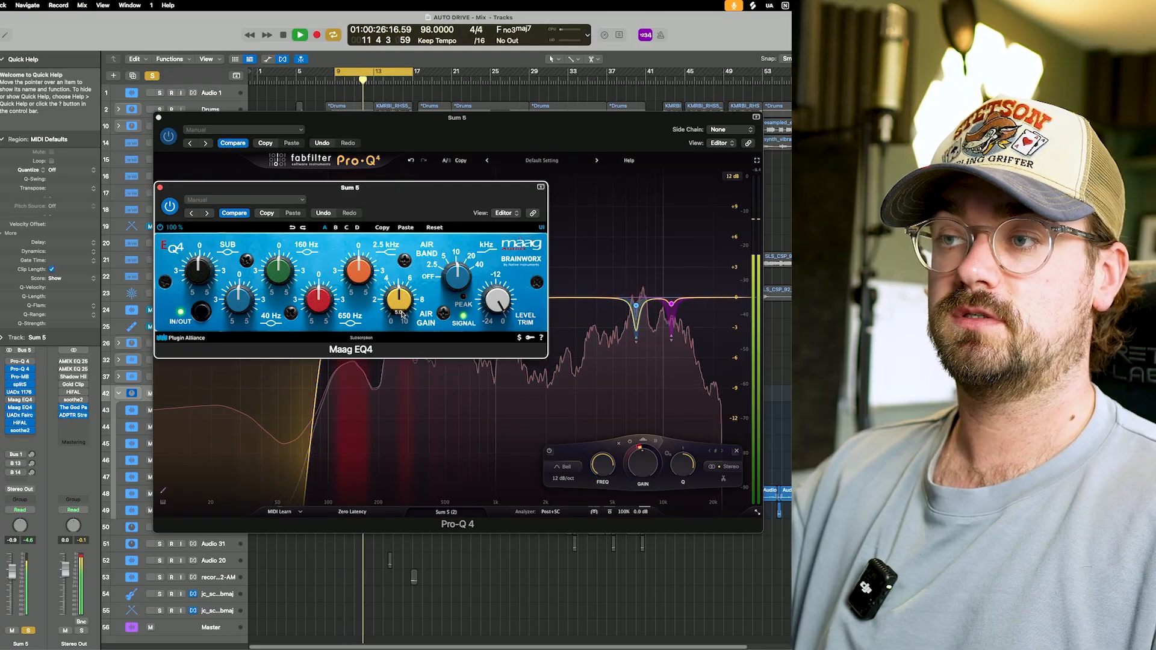
# Close the Pro-Q 4 window and compare the soloed vocals with Maag EQ4 bypassed and enabled, leaving it enabled
pyautogui.click(169, 207)
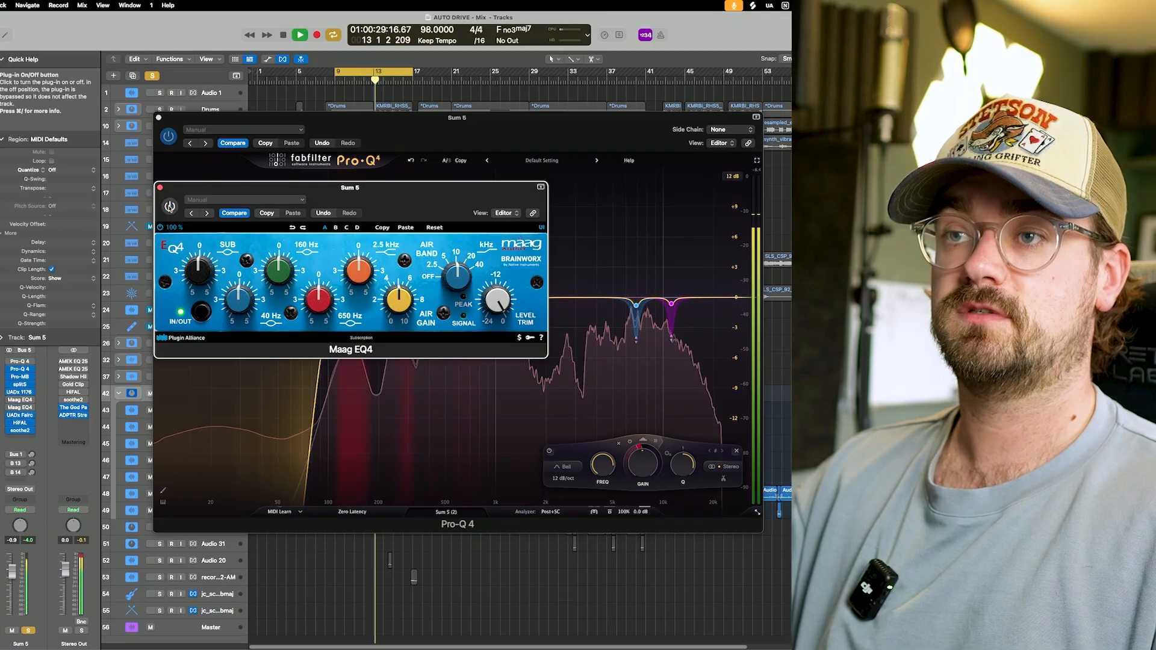
pyautogui.click(158, 118)
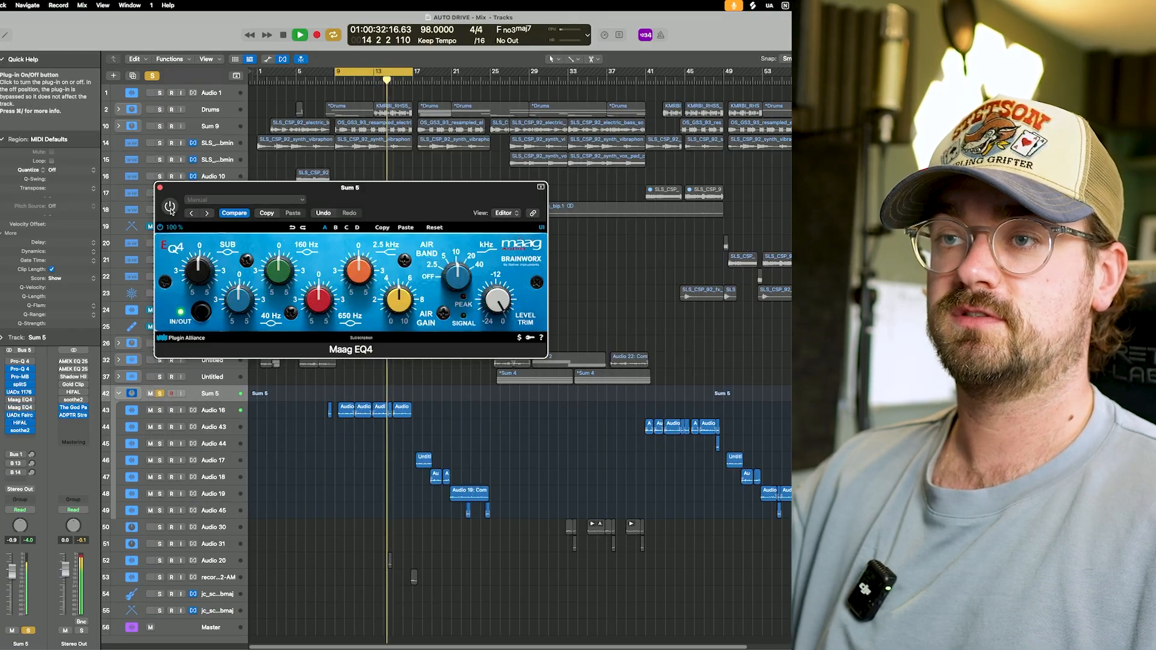
pyautogui.click(170, 208)
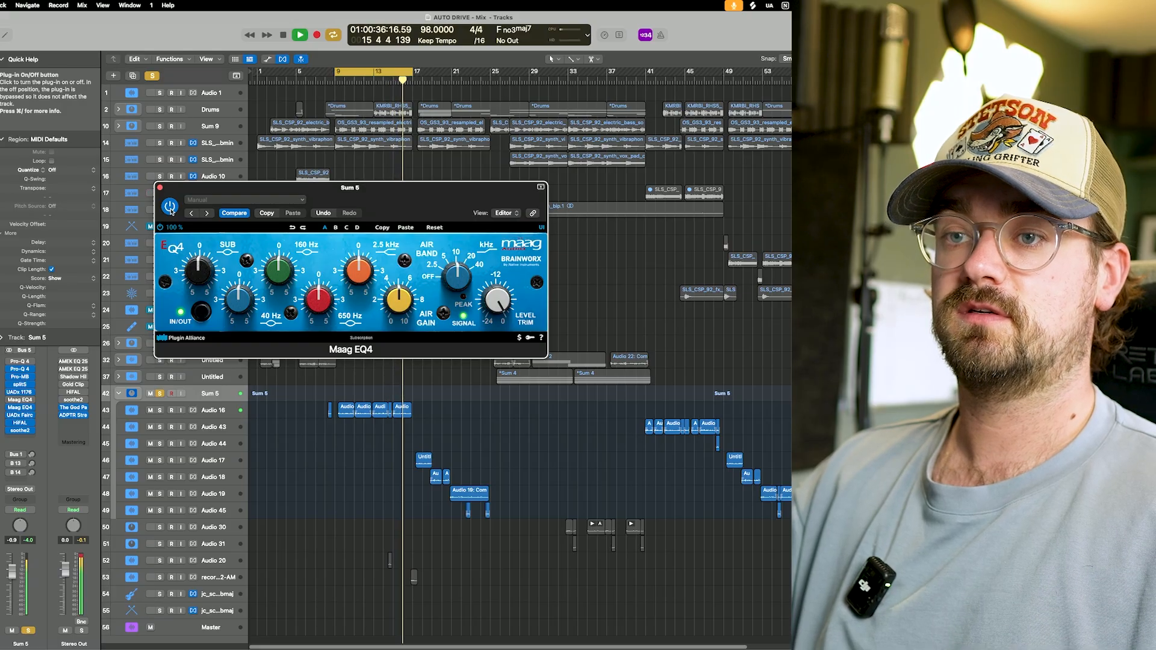
pyautogui.click(170, 207)
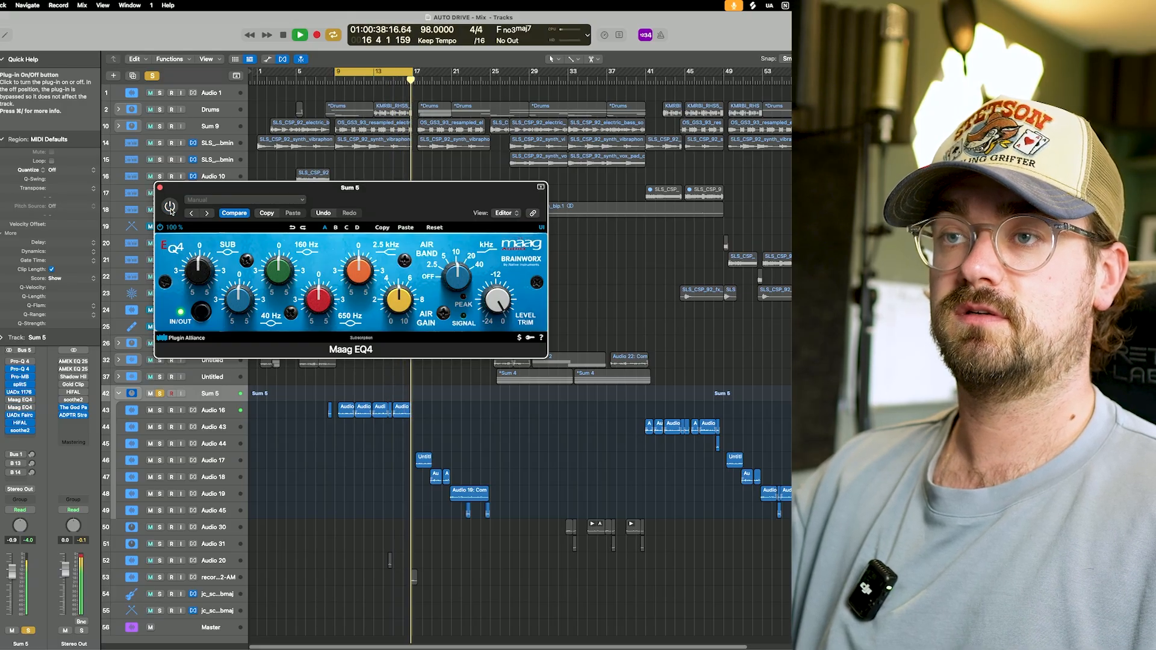
pyautogui.click(170, 207)
pyautogui.press('space')
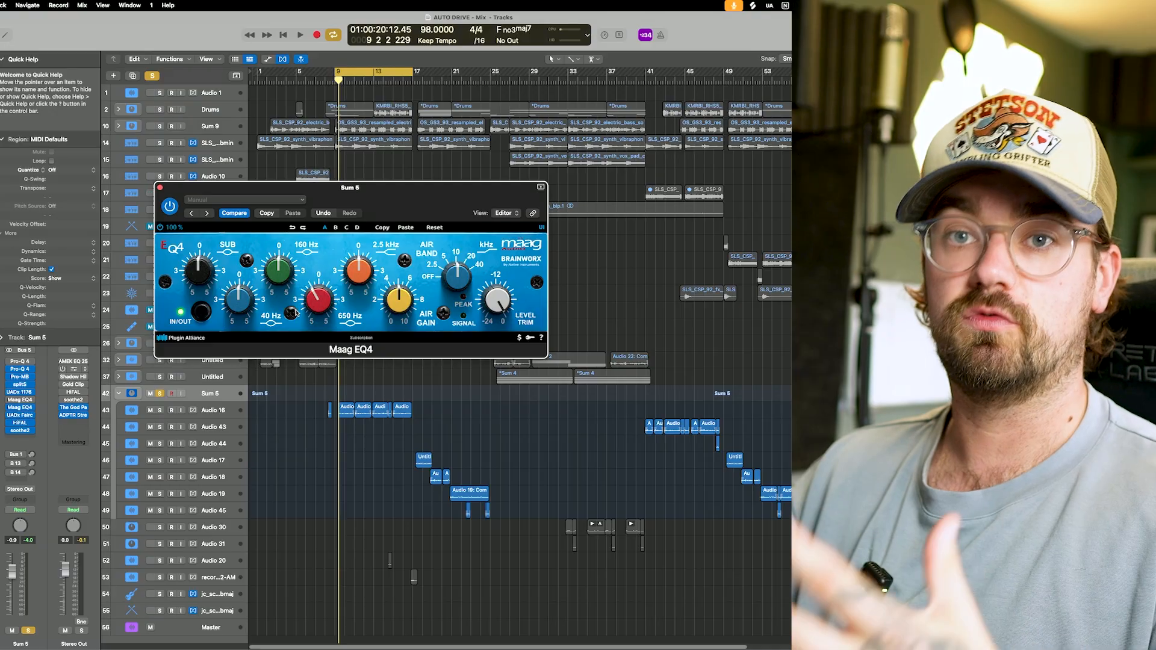
pyautogui.press('space')
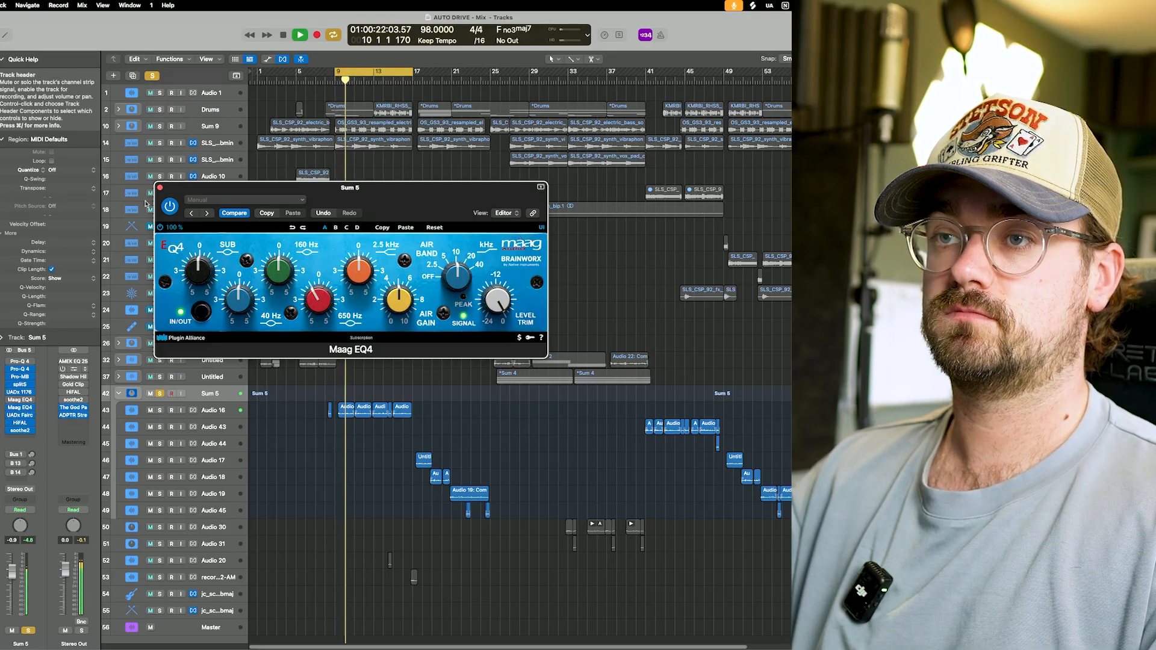
pyautogui.click(169, 207)
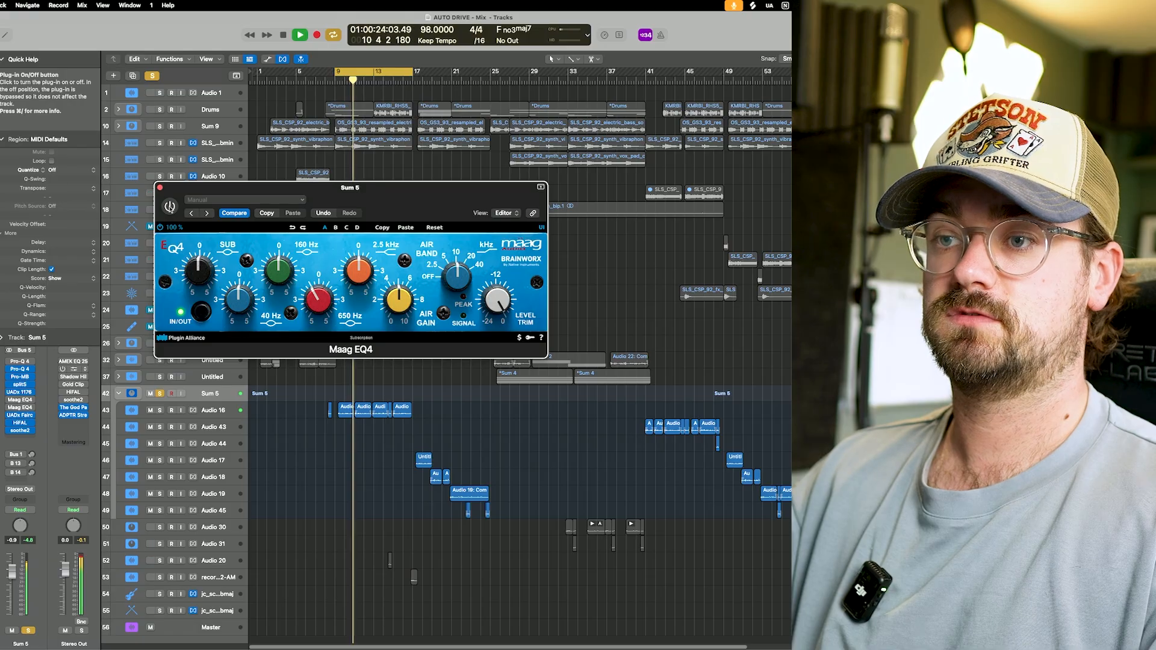
pyautogui.click(169, 207)
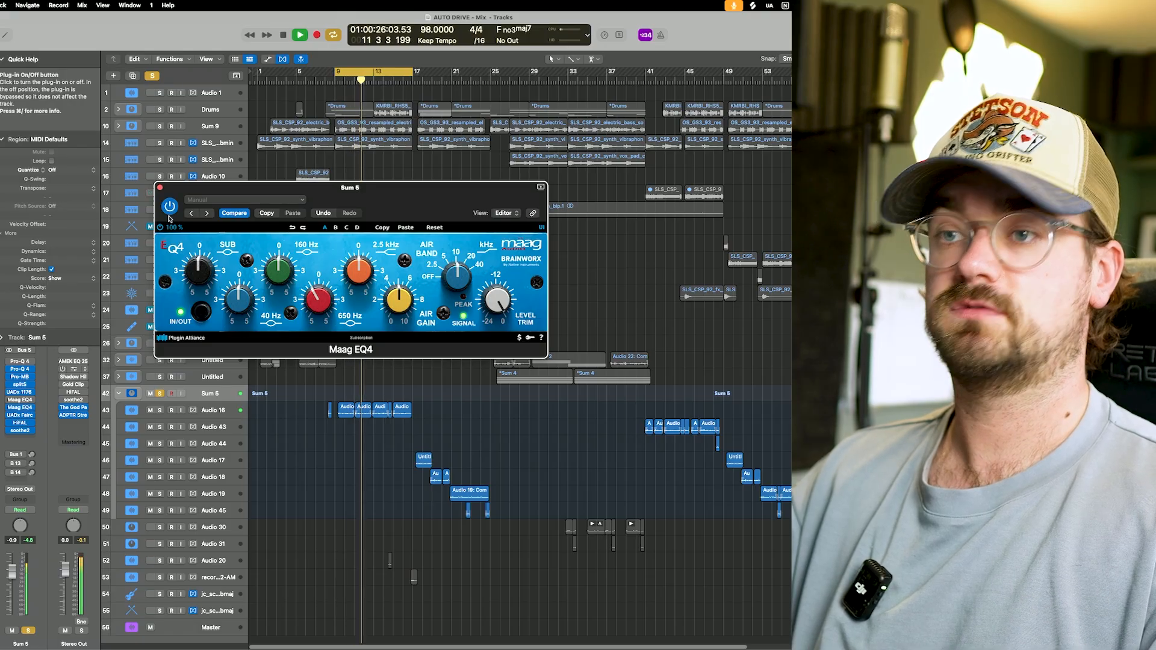
pyautogui.press('space')
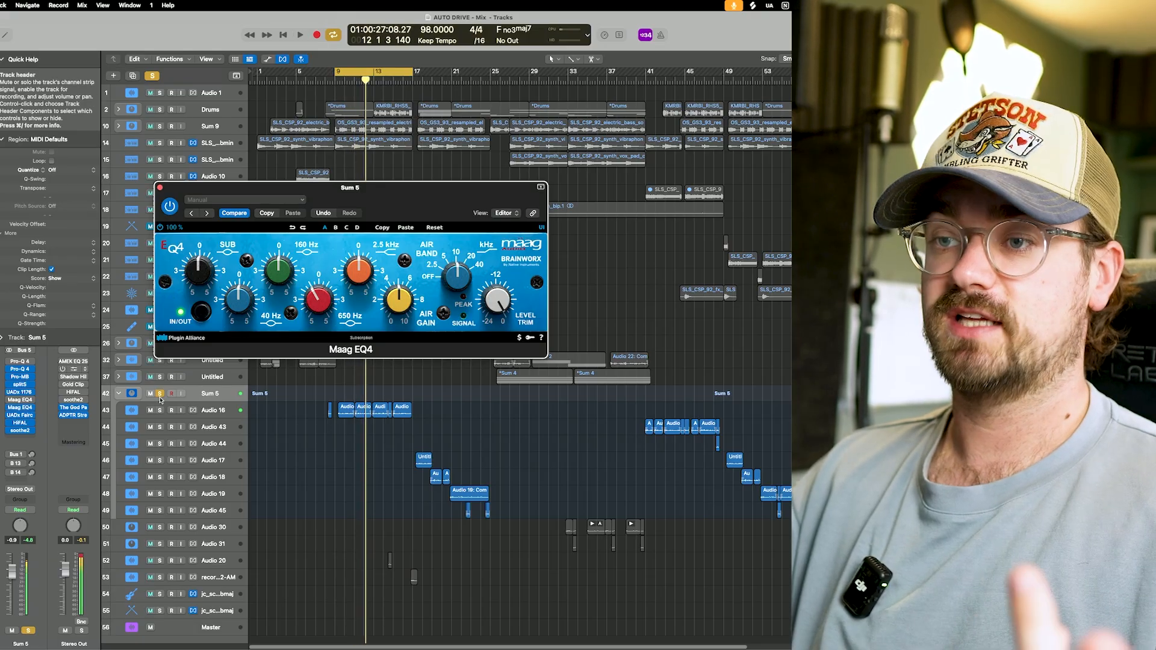
# Unsolo Sum 5 and play the full mix, comparing the vocals with Pro-Q 4 and Maag EQ4 bypassed and re-enabled
pyautogui.click(159, 395)
pyautogui.press('space')
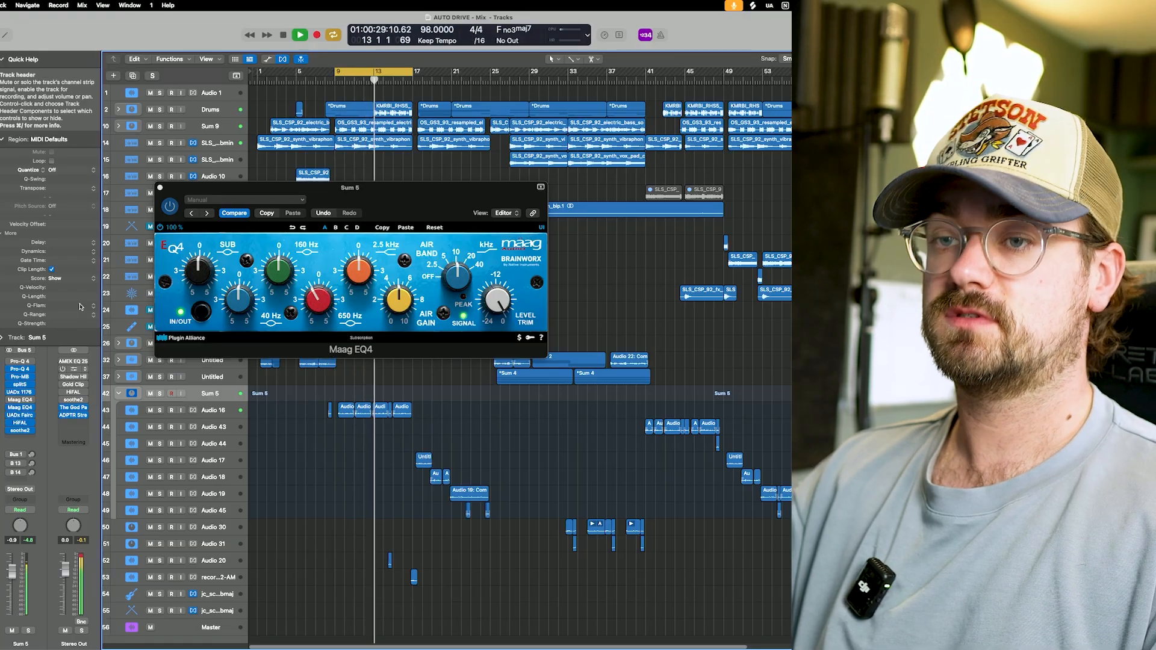
pyautogui.click(9, 408)
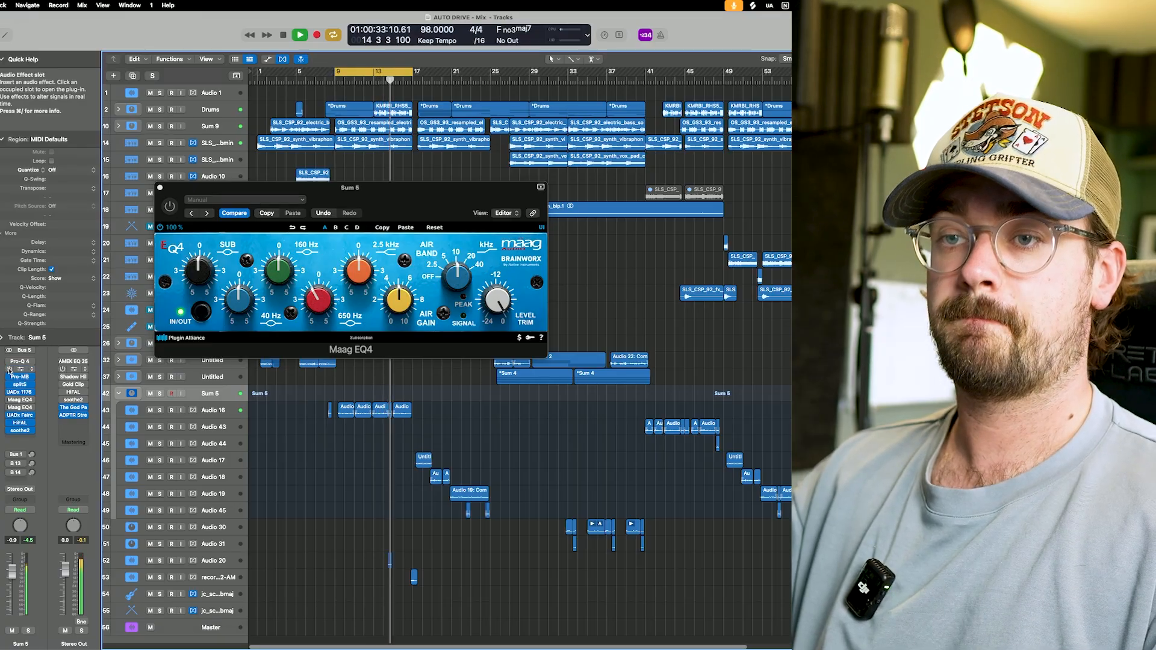
pyautogui.click(9, 369)
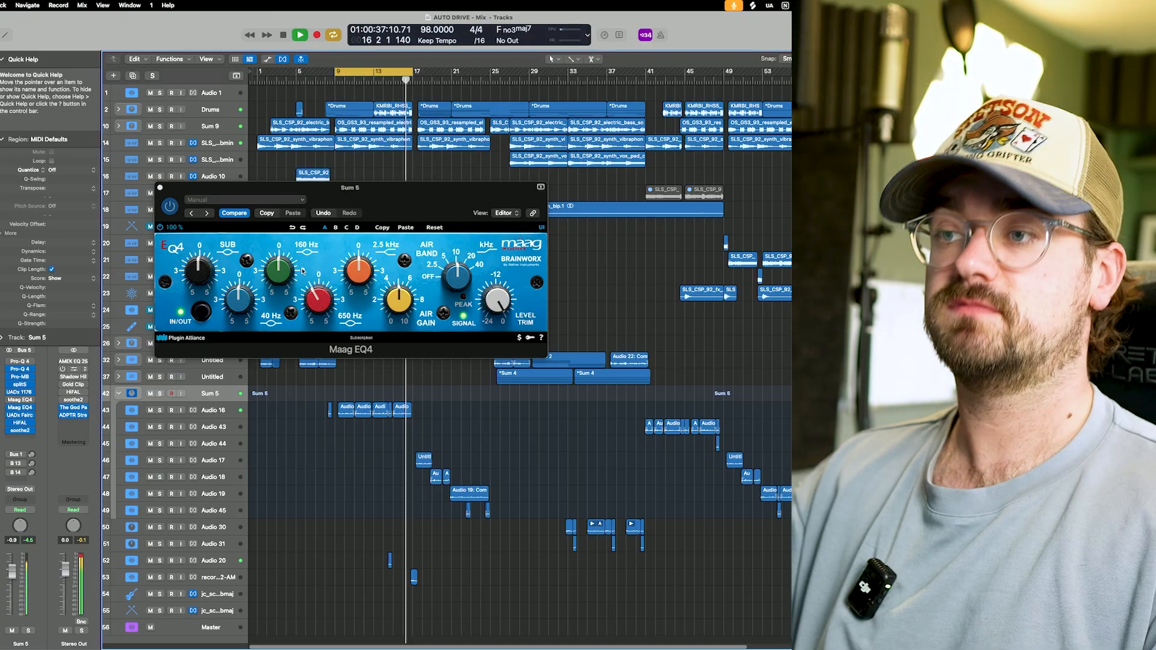
# Stop playback, reopen the second Pro-Q 4 on Sum 5 and move Maag EQ4 aside to review the low cut and dips
pyautogui.press('space')
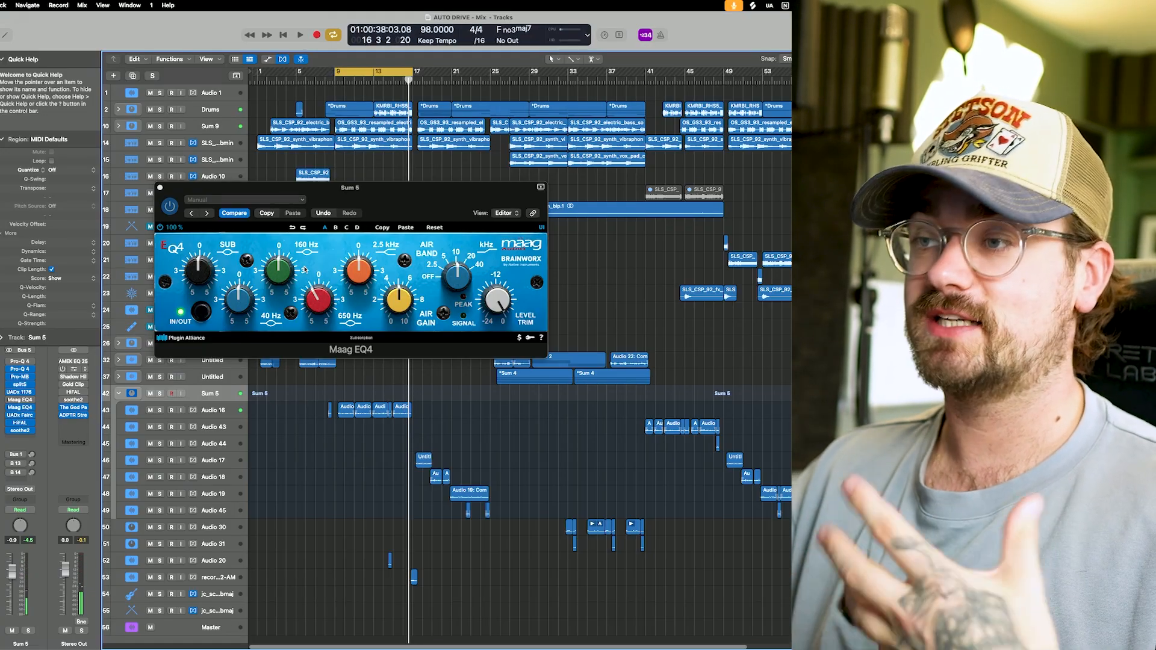
pyautogui.click(21, 373)
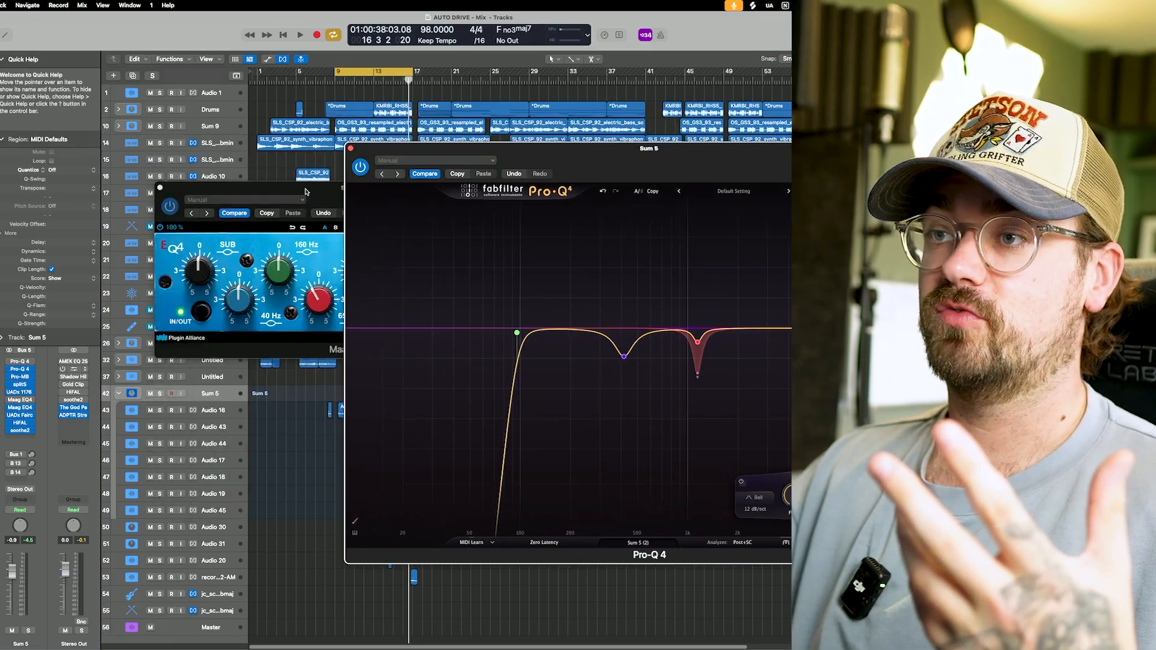
pyautogui.moveTo(305, 192); pyautogui.dragTo(124, 178)
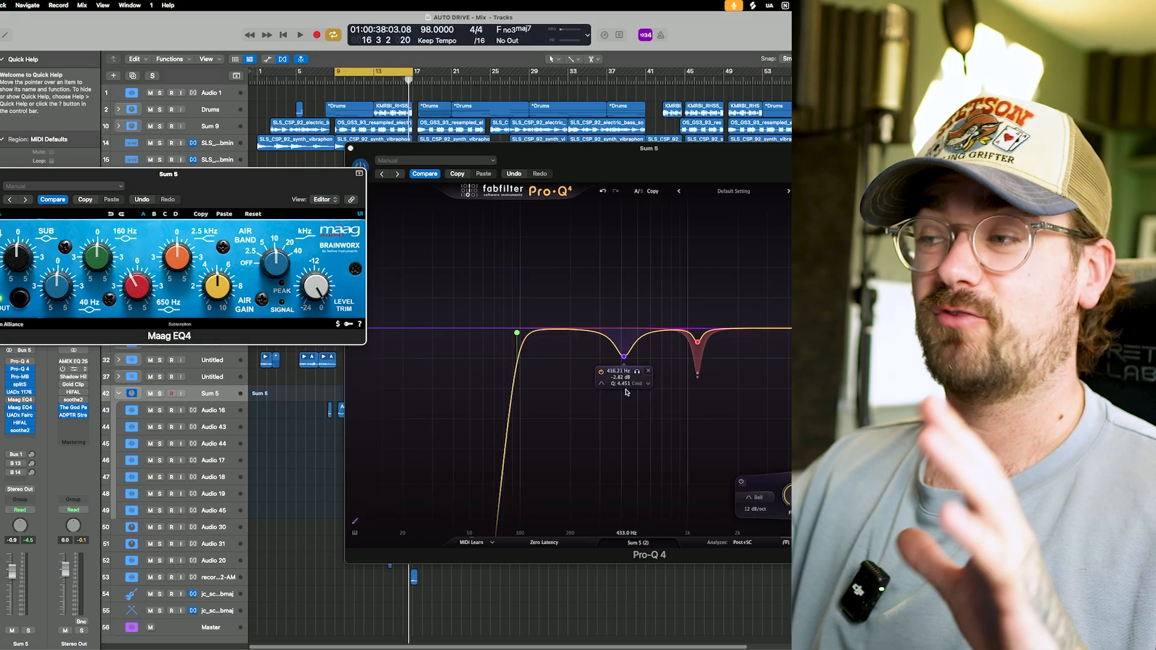
pyautogui.moveTo(537, 341)
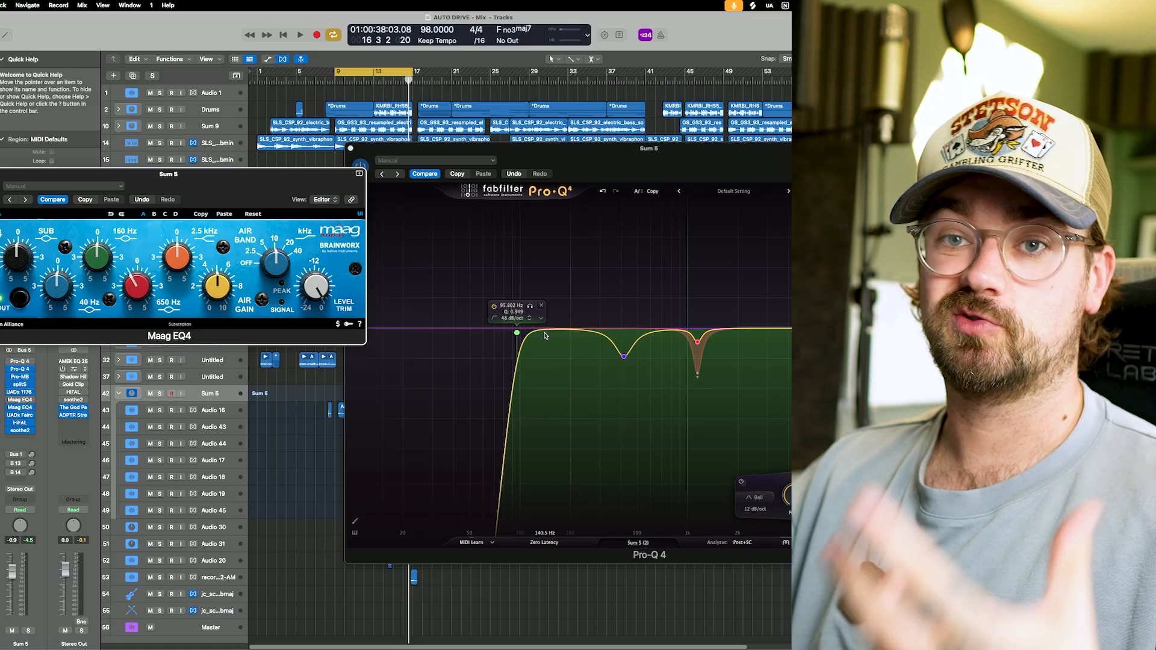
# Close the Pro-Q 4 and Maag EQ4 windows, play the full mix briefly and stop playback
pyautogui.click(350, 149)
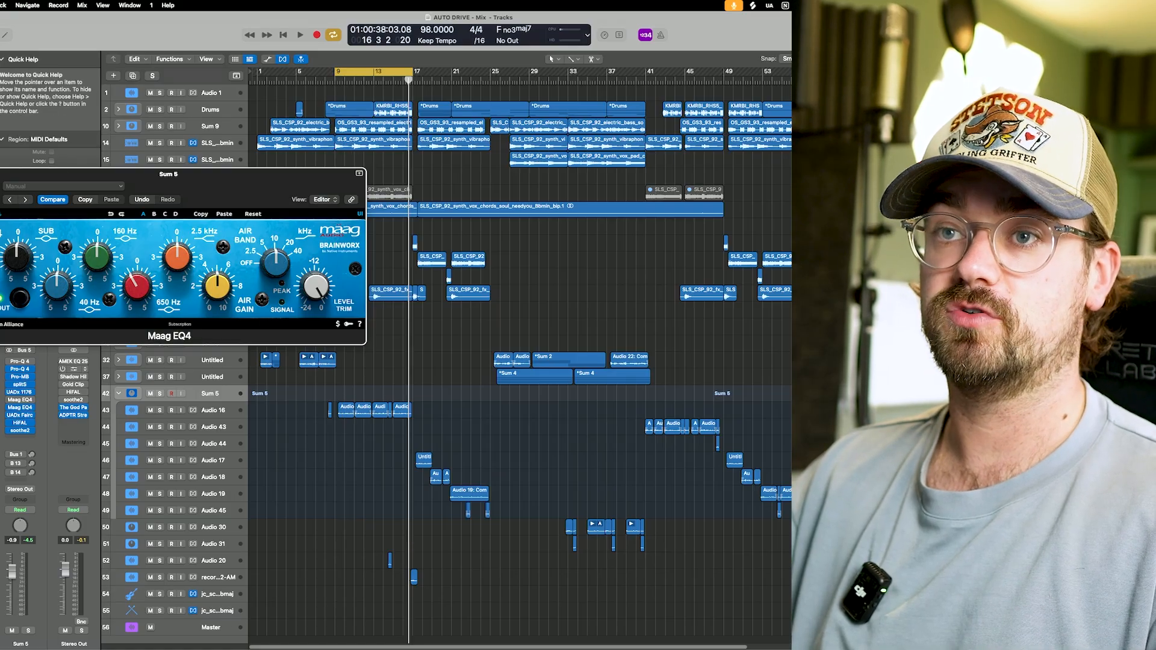
pyautogui.press('super+w')
pyautogui.press('space')
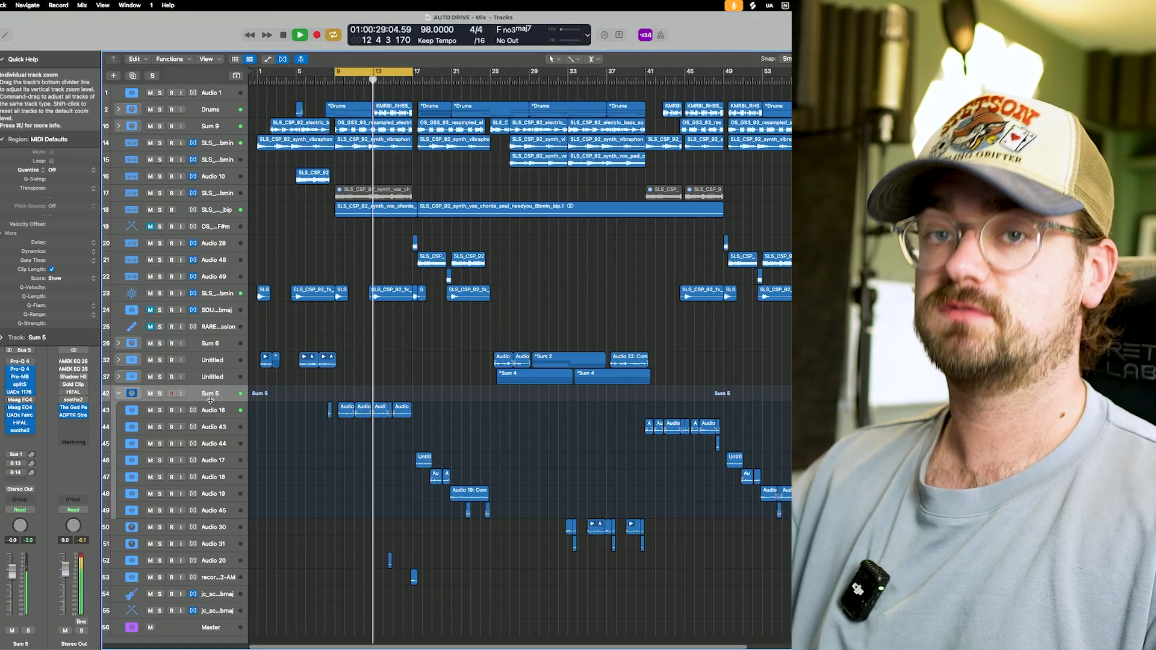
pyautogui.press('space')
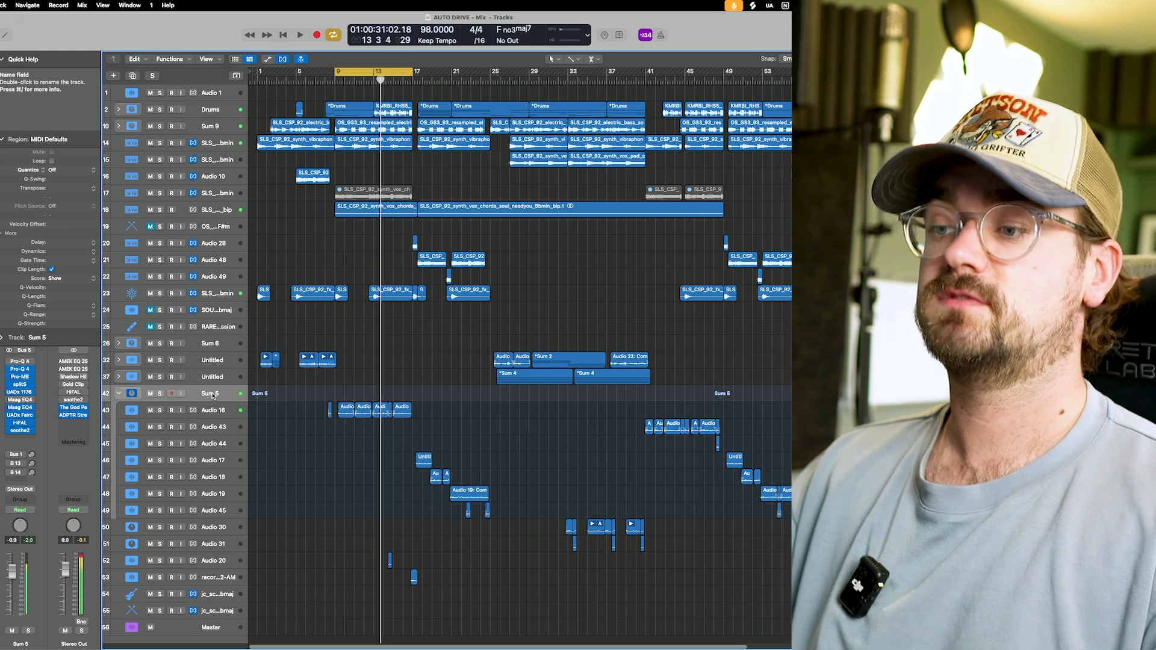